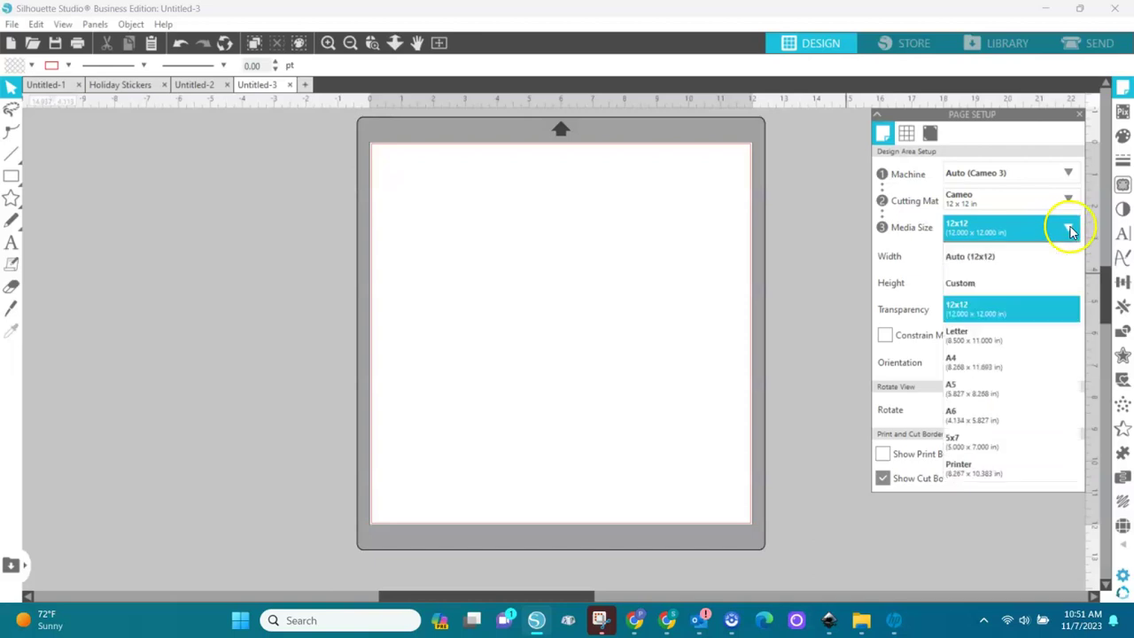
Step: Set the page media size to Letter (8.5 x 11 in) in landscape orientation
{"action": "left_click", "coordinate": [967, 338]}
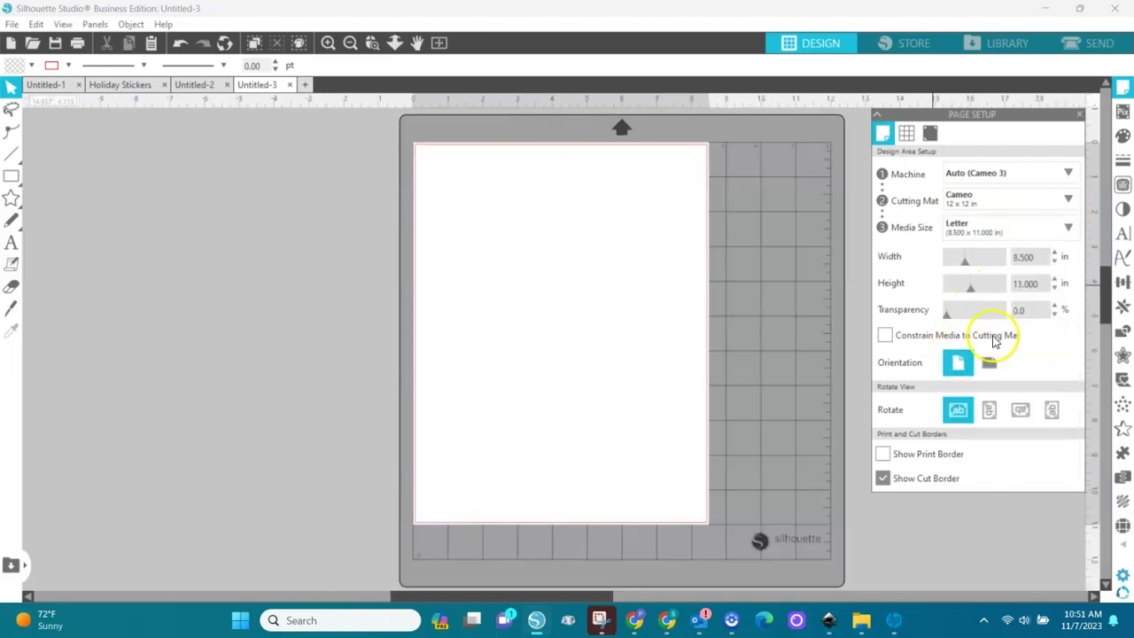
{"action": "left_click", "coordinate": [990, 364]}
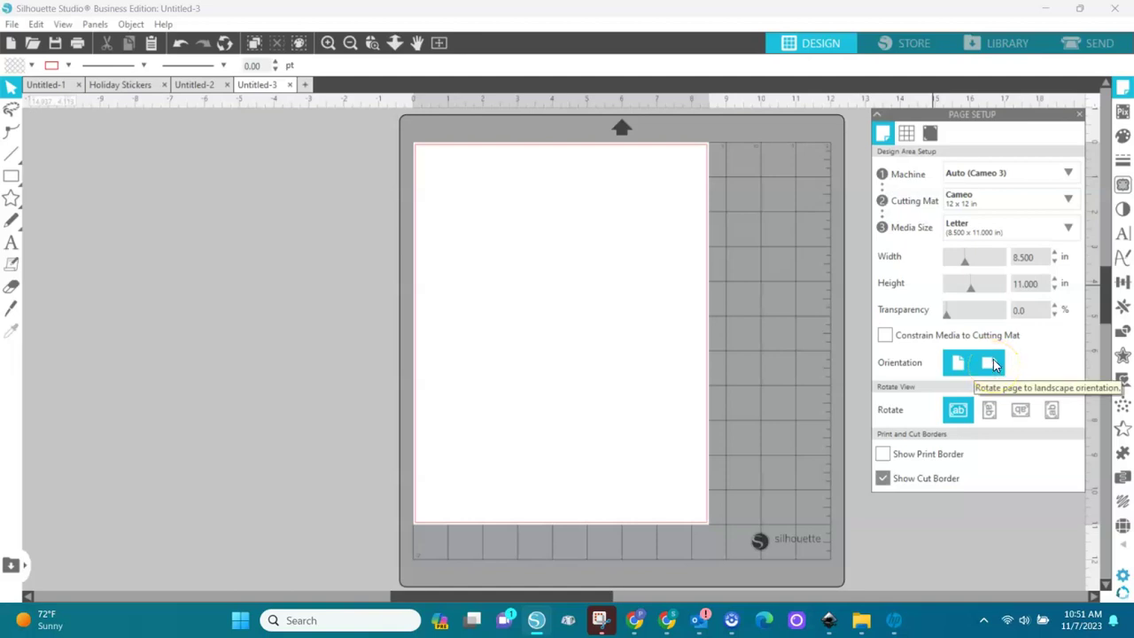
{"action": "left_click", "coordinate": [992, 358]}
{"action": "left_click", "coordinate": [814, 330]}
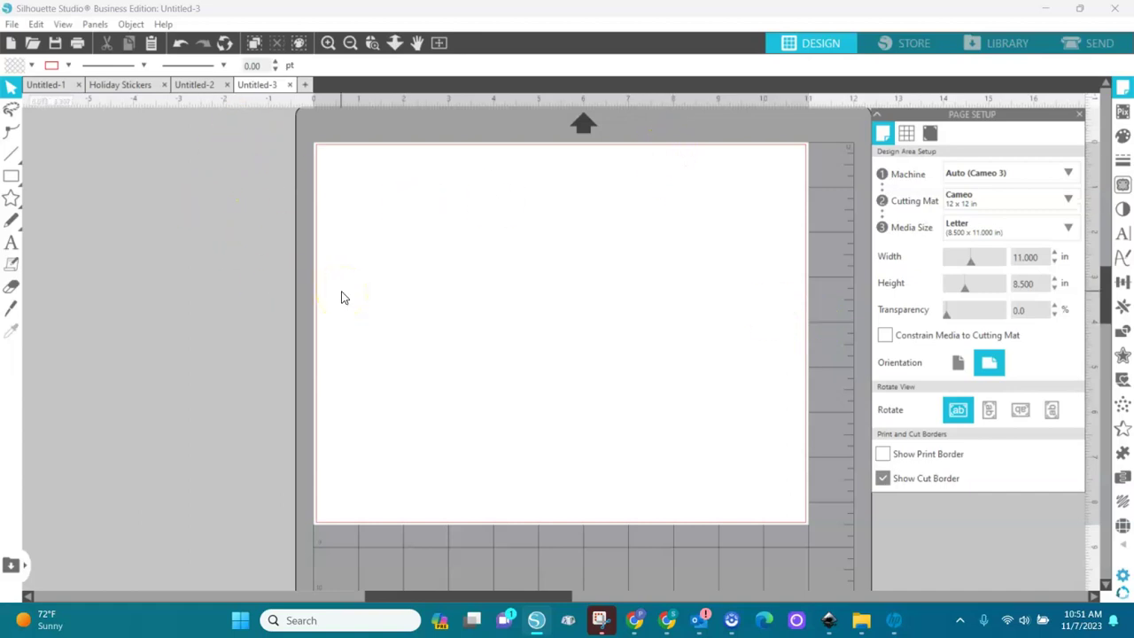
Step: Add a text object on the page's upper half containing the first name followed directly by the digit 8
{"action": "left_click", "coordinate": [14, 243]}
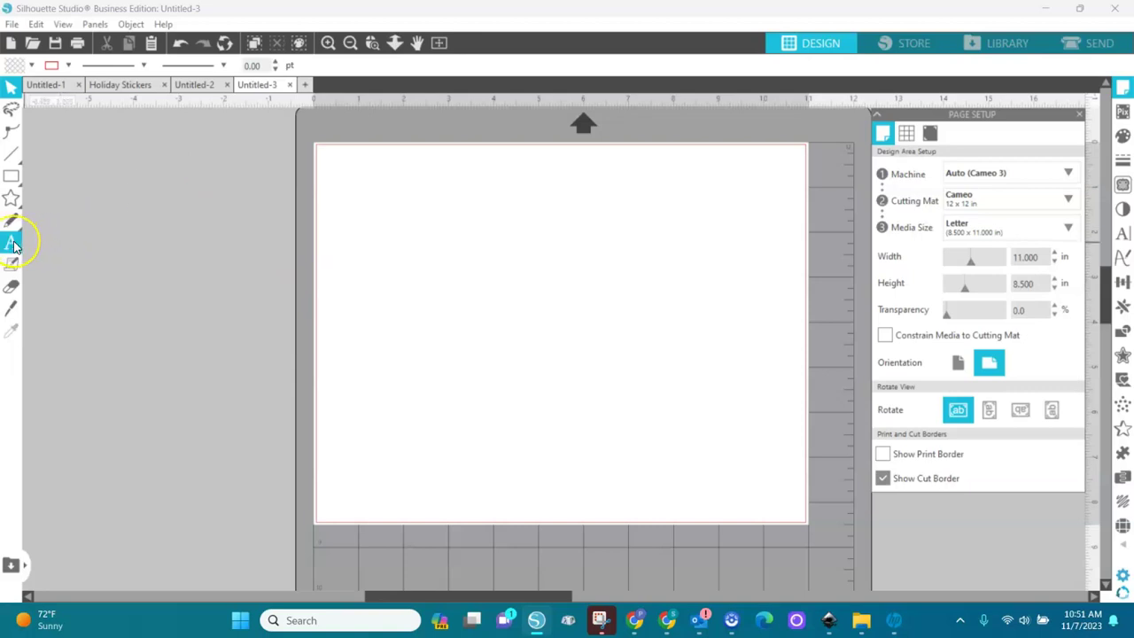
{"action": "left_click", "coordinate": [393, 246]}
{"action": "type", "text": "Sas"}
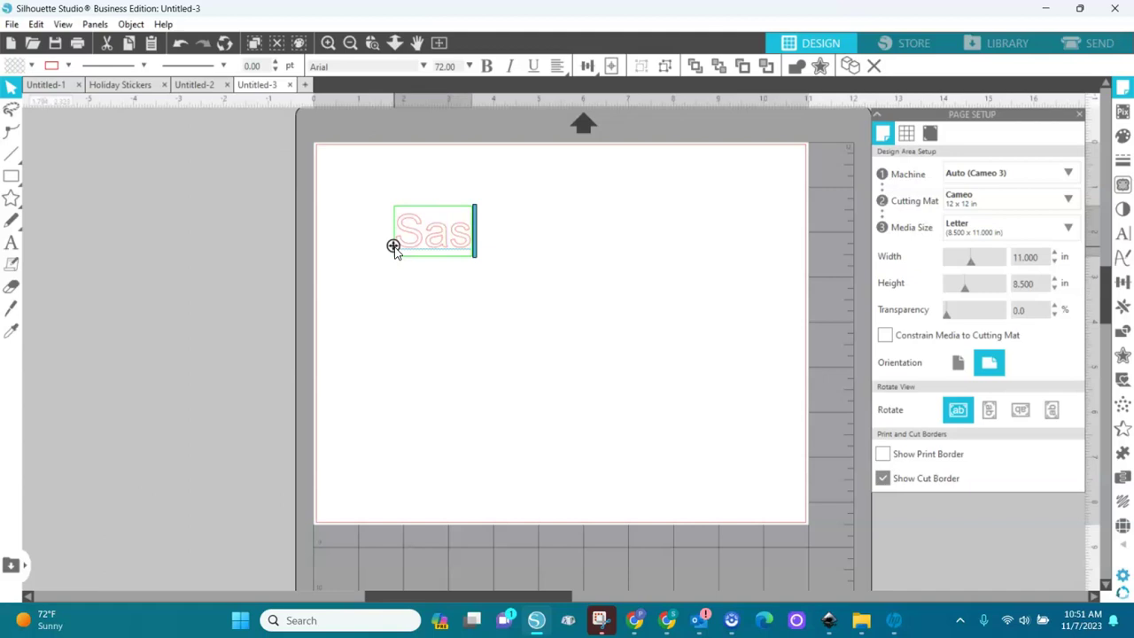
{"action": "type", "text": "kia"}
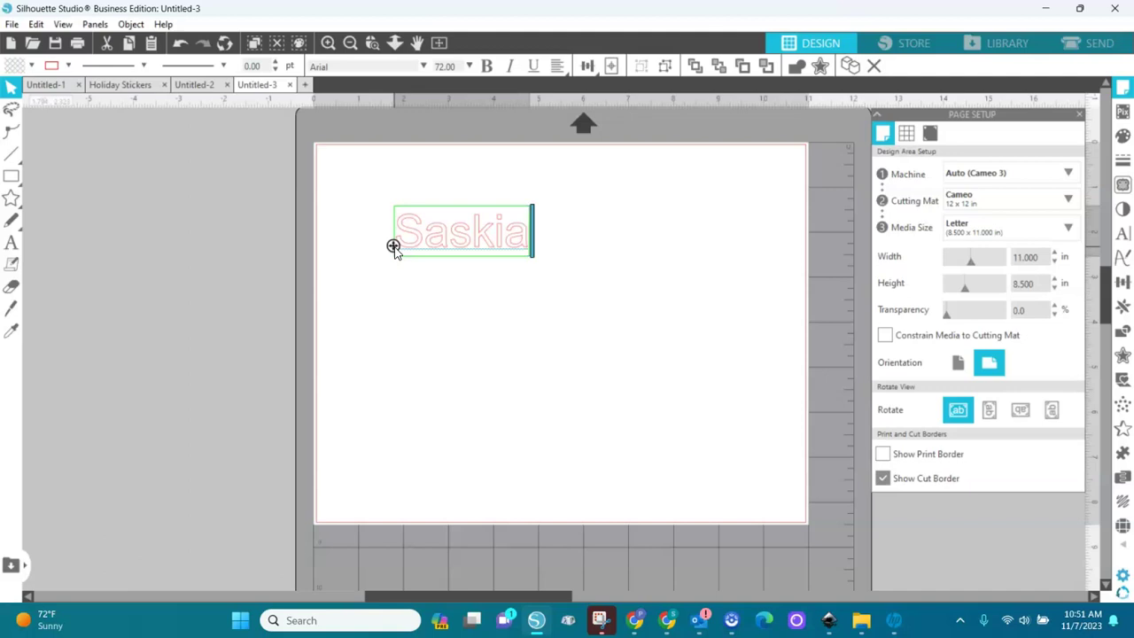
{"action": "type", "text": "8"}
{"action": "left_click", "coordinate": [467, 319]}
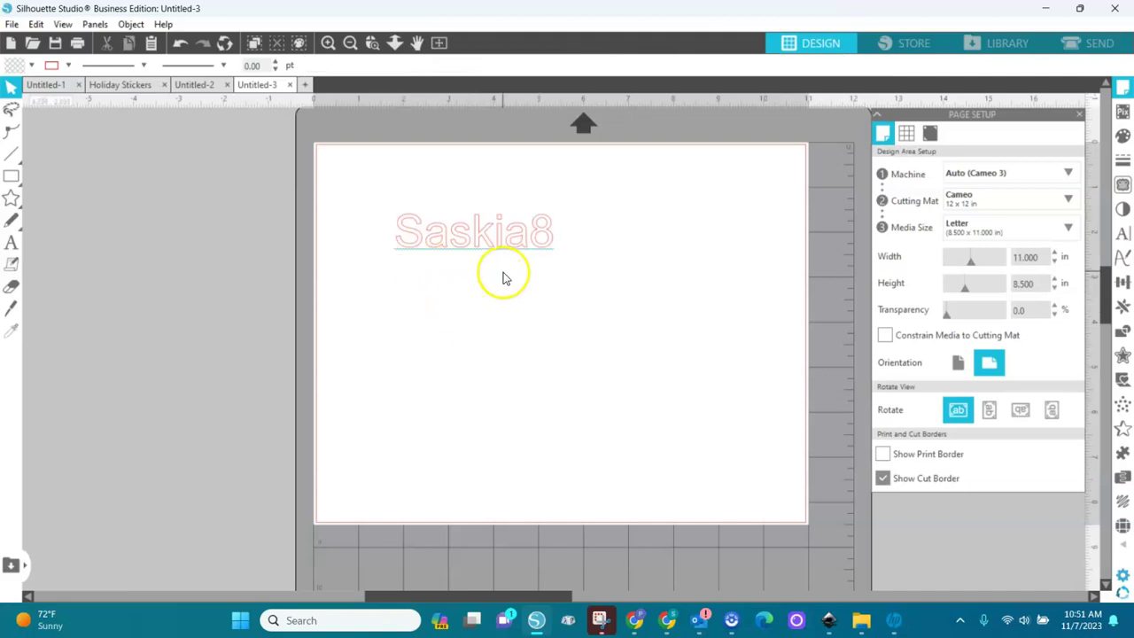
Step: Set the name text in the Krinkes Decor PERSONAL USE font and fill it black
{"action": "left_click", "coordinate": [545, 250]}
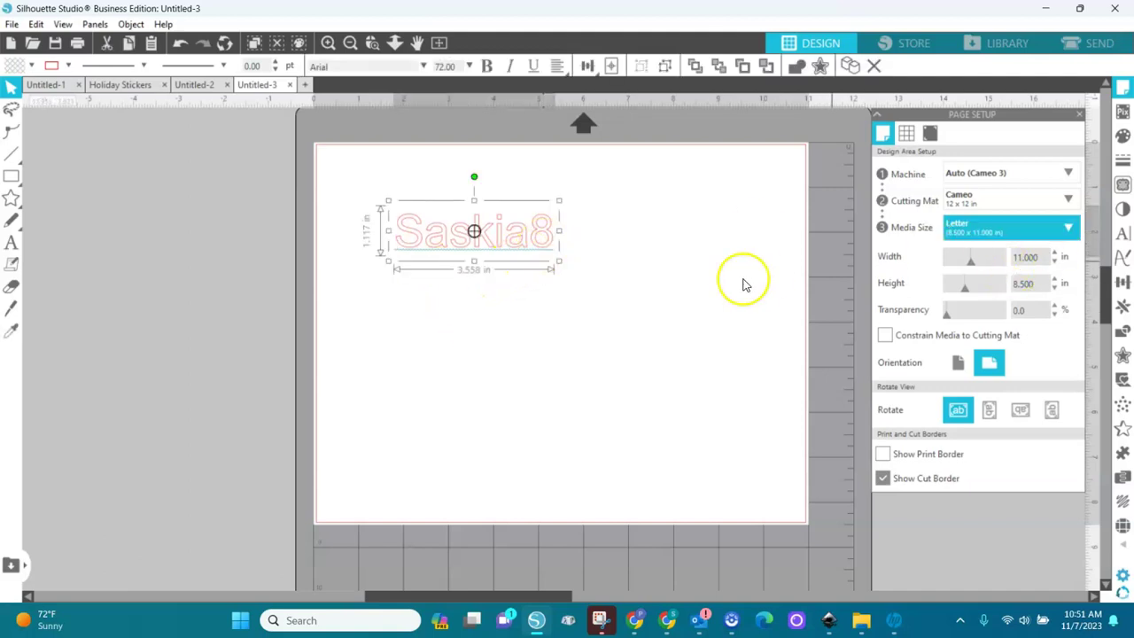
{"action": "left_click", "coordinate": [1122, 233]}
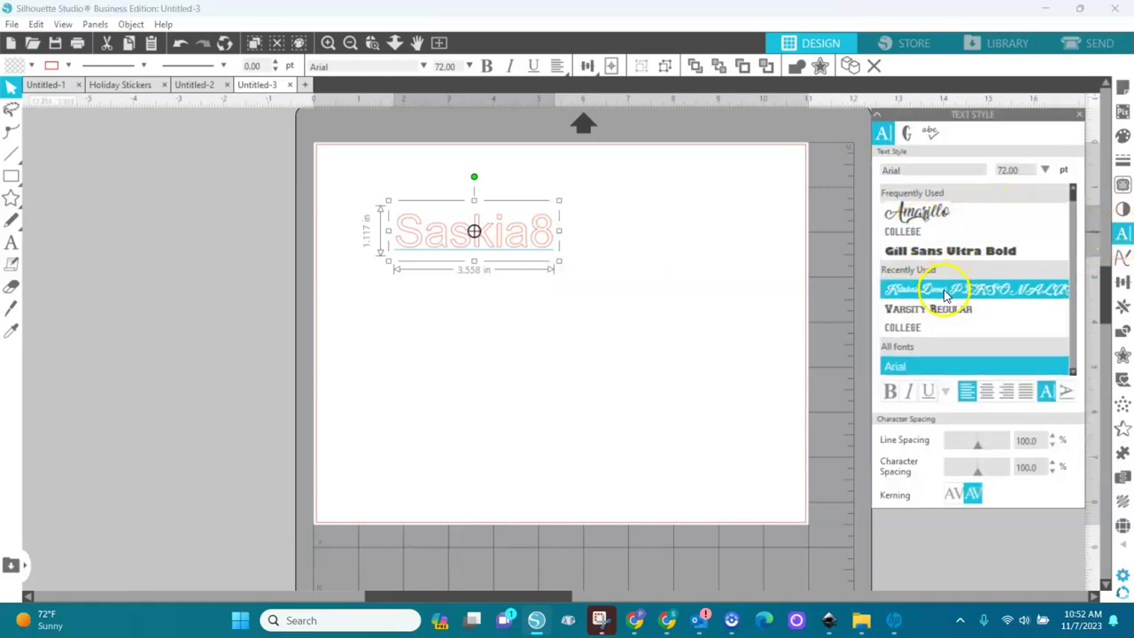
{"action": "left_click", "coordinate": [945, 295]}
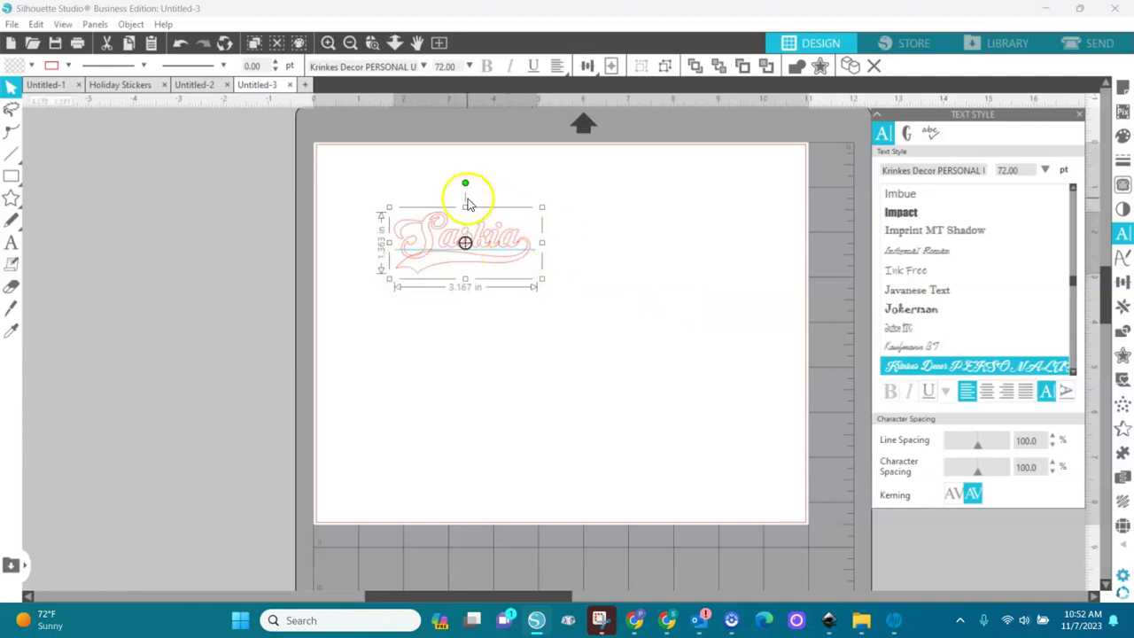
{"action": "left_click", "coordinate": [31, 66]}
{"action": "left_click", "coordinate": [29, 87]}
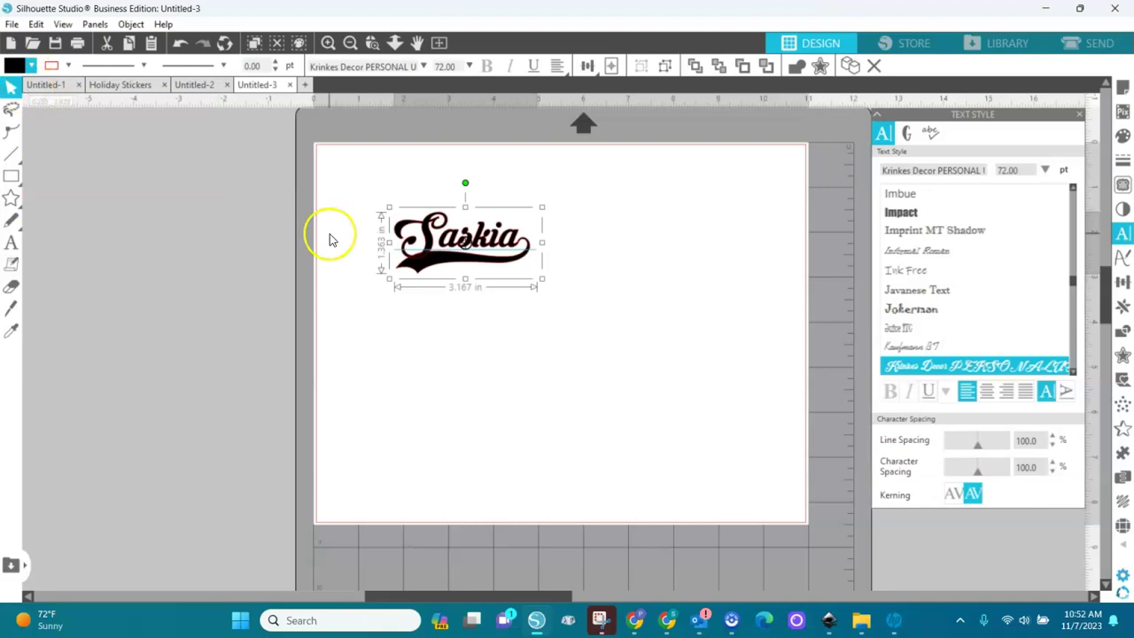
Step: Enlarge the name text proportionally to about 8.1 in wide and change its fill to light gray
{"action": "left_click_drag", "start_coordinate": [542, 282], "coordinate": [752, 417]}
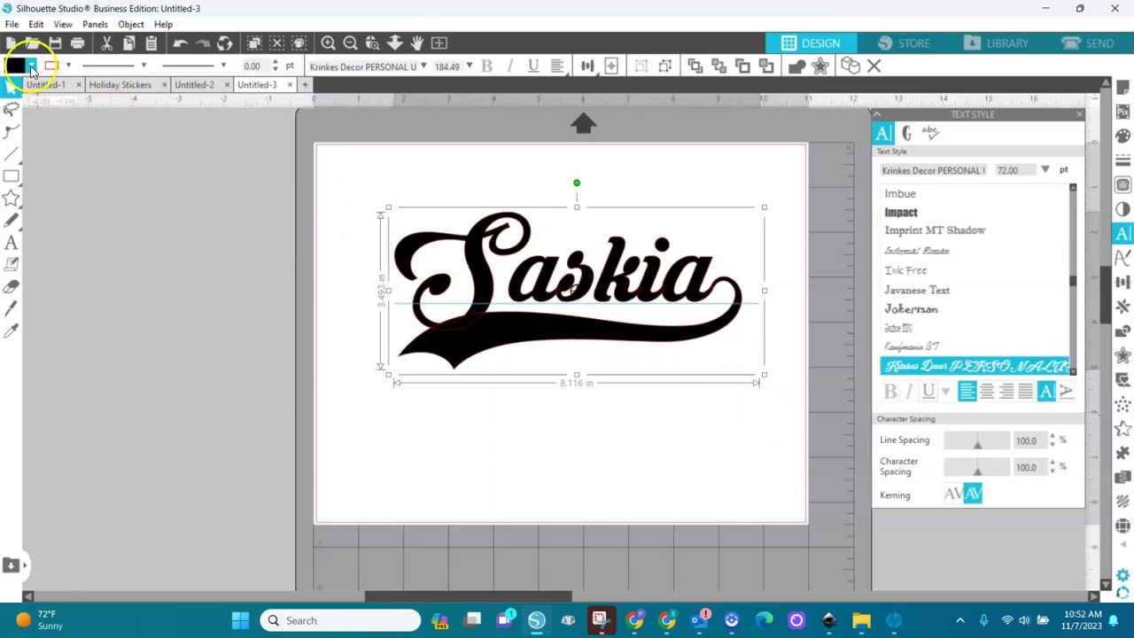
{"action": "left_click", "coordinate": [31, 70]}
{"action": "left_click", "coordinate": [52, 82]}
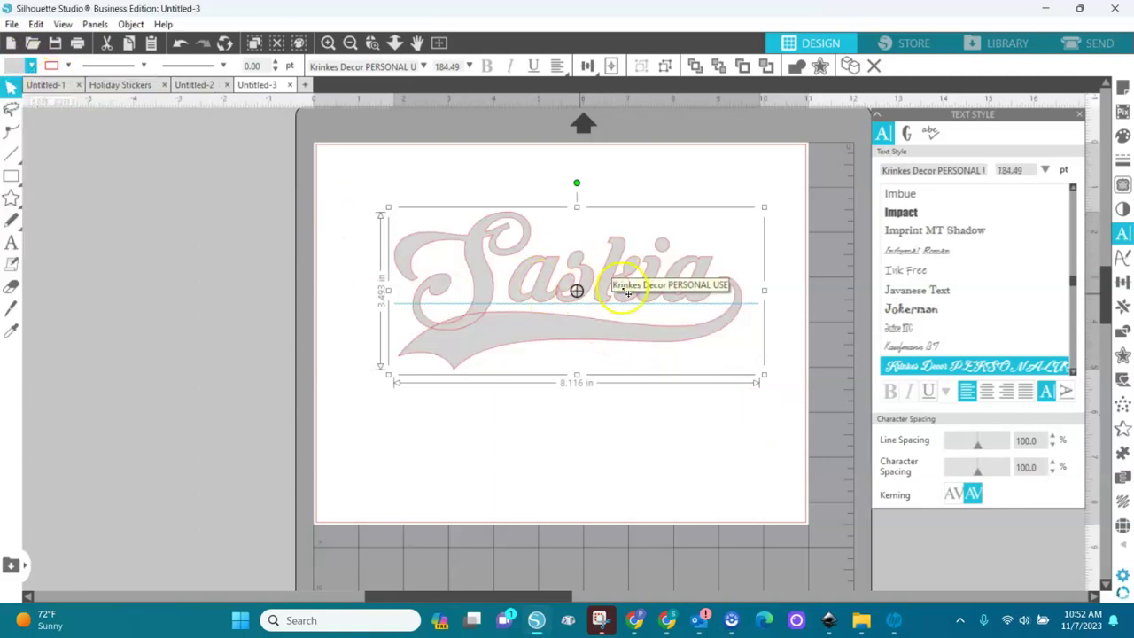
{"action": "left_click", "coordinate": [663, 384]}
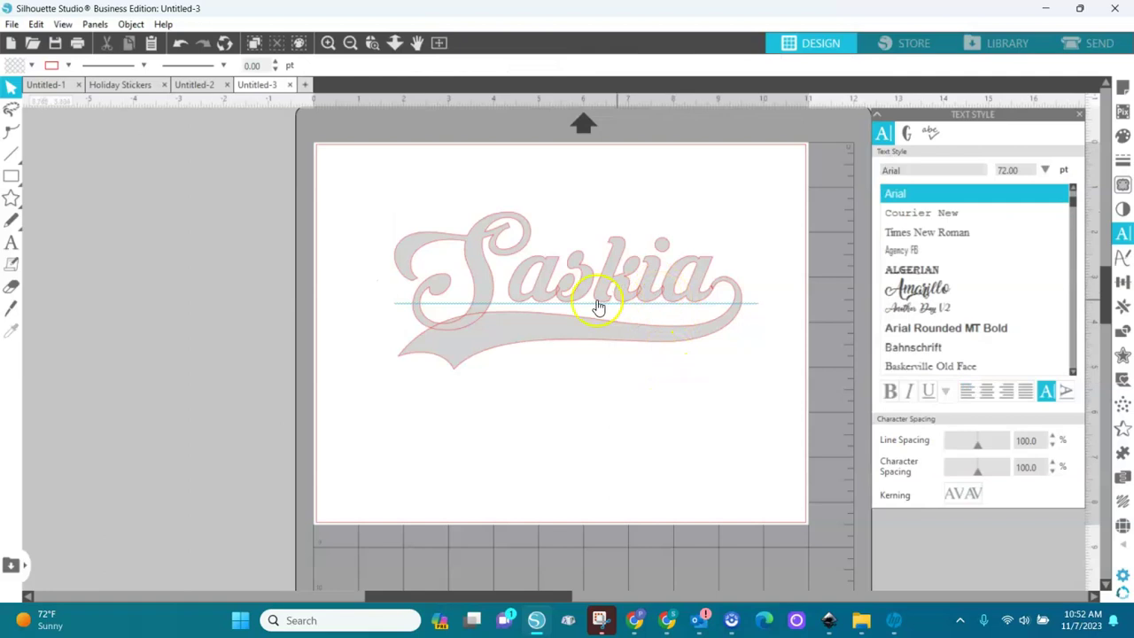
Step: Ungroup the name text into separate shapes and move the capital S closer to the adjacent a
{"action": "left_click", "coordinate": [572, 352]}
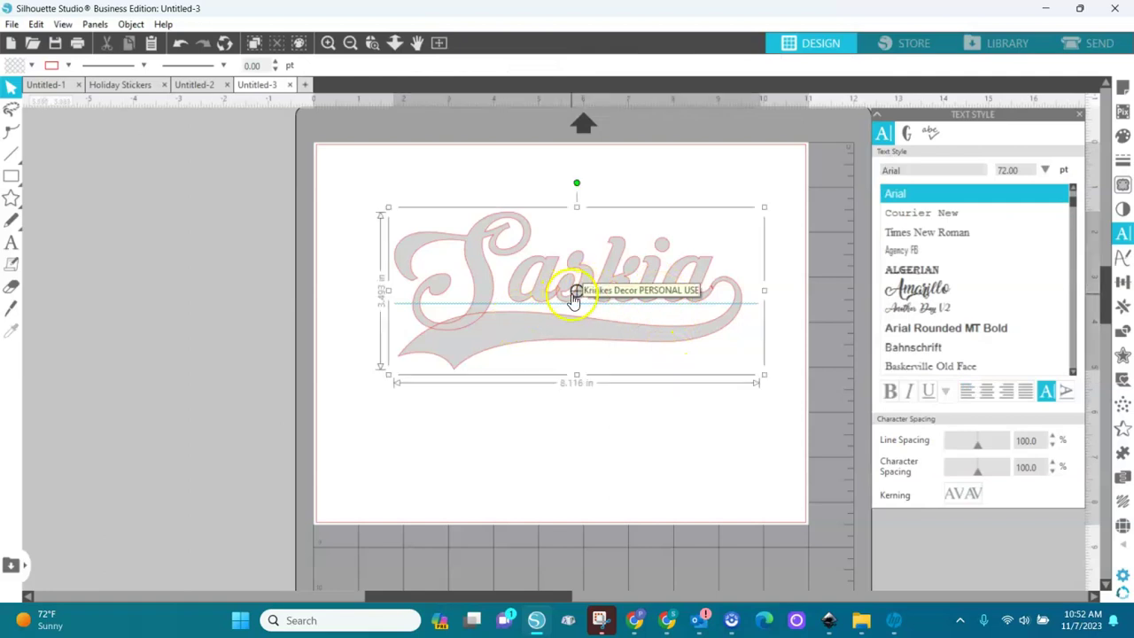
{"action": "right_click", "coordinate": [574, 347]}
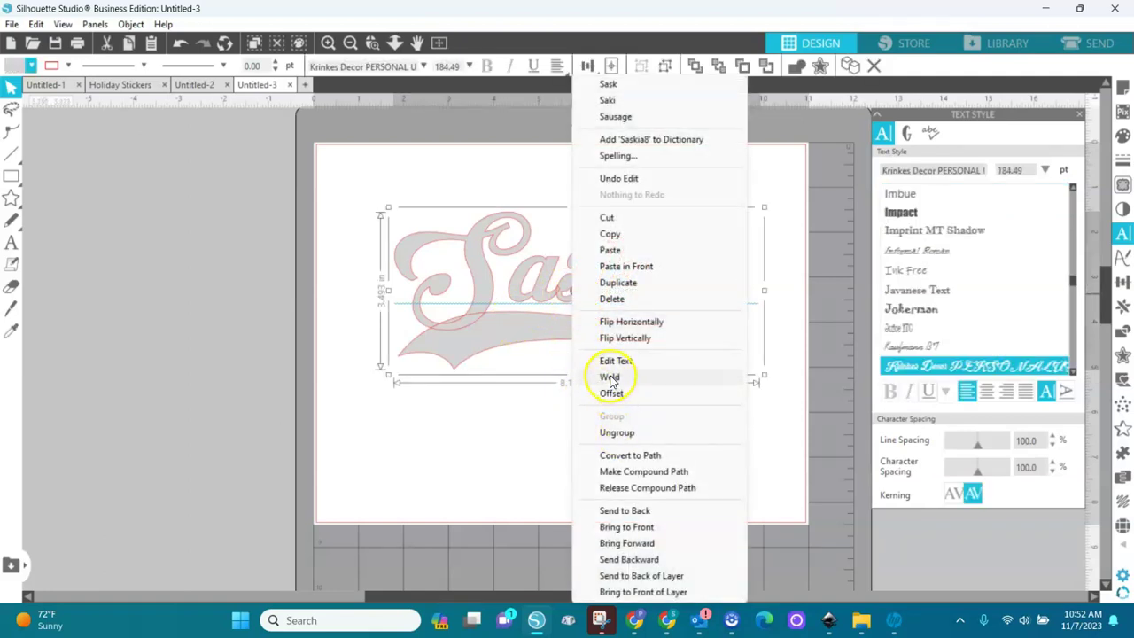
{"action": "left_click", "coordinate": [618, 433]}
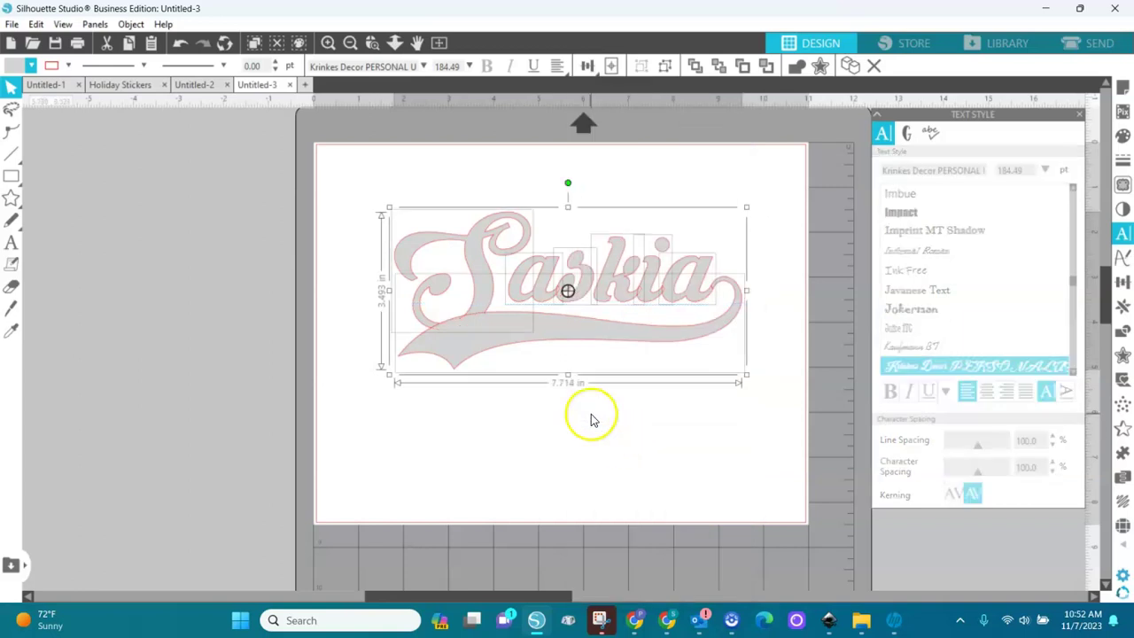
{"action": "left_click", "coordinate": [590, 417]}
{"action": "left_click_drag", "start_coordinate": [483, 301], "coordinate": [504, 286]}
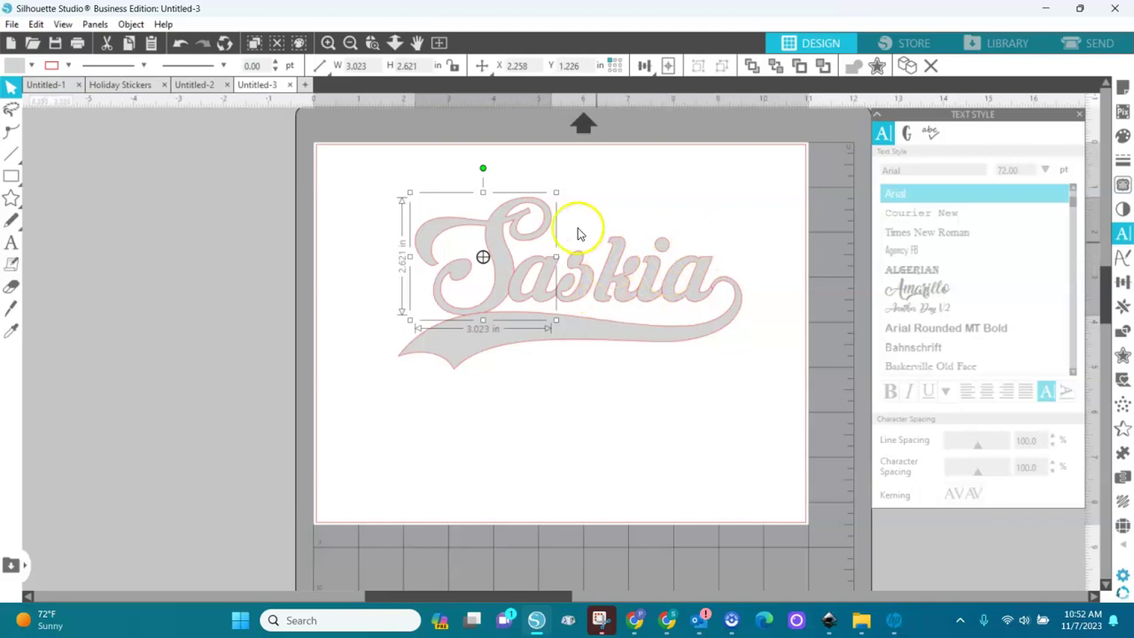
Step: Select all the letters together with the swash and weld them into joined shapes
{"action": "left_click_drag", "start_coordinate": [379, 175], "coordinate": [589, 297]}
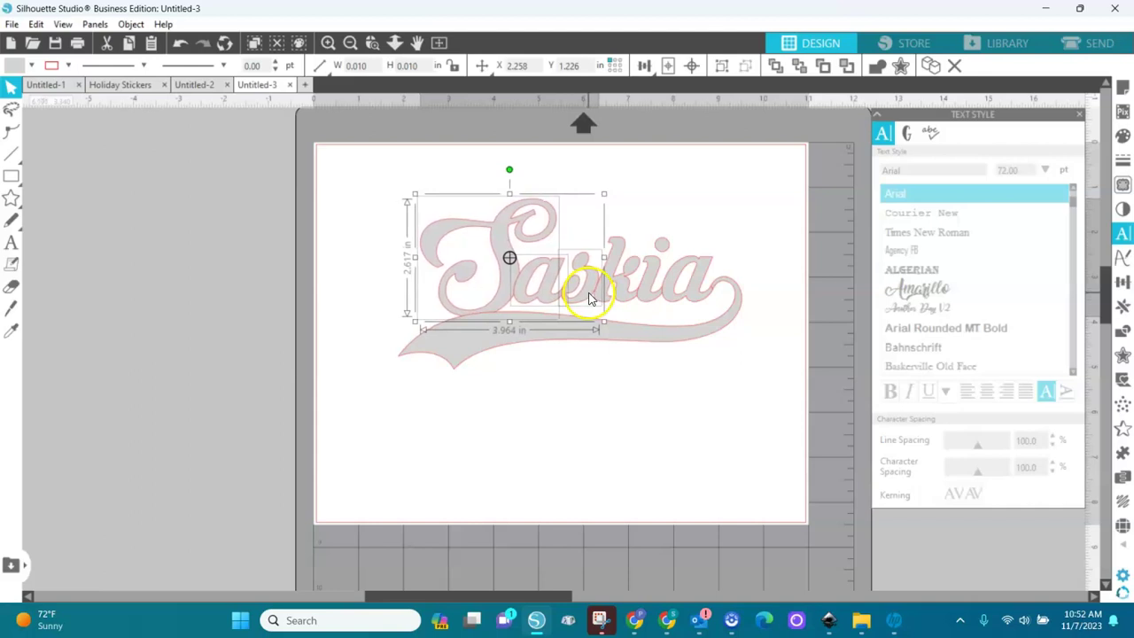
{"action": "left_click_drag", "start_coordinate": [350, 162], "coordinate": [781, 390]}
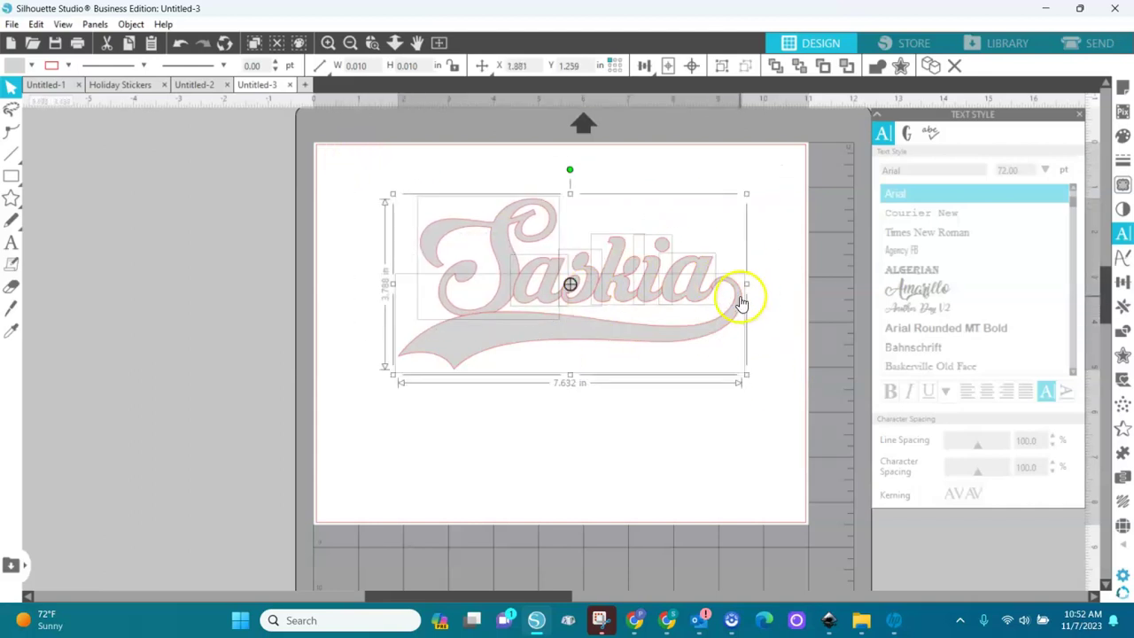
{"action": "right_click", "coordinate": [741, 303]}
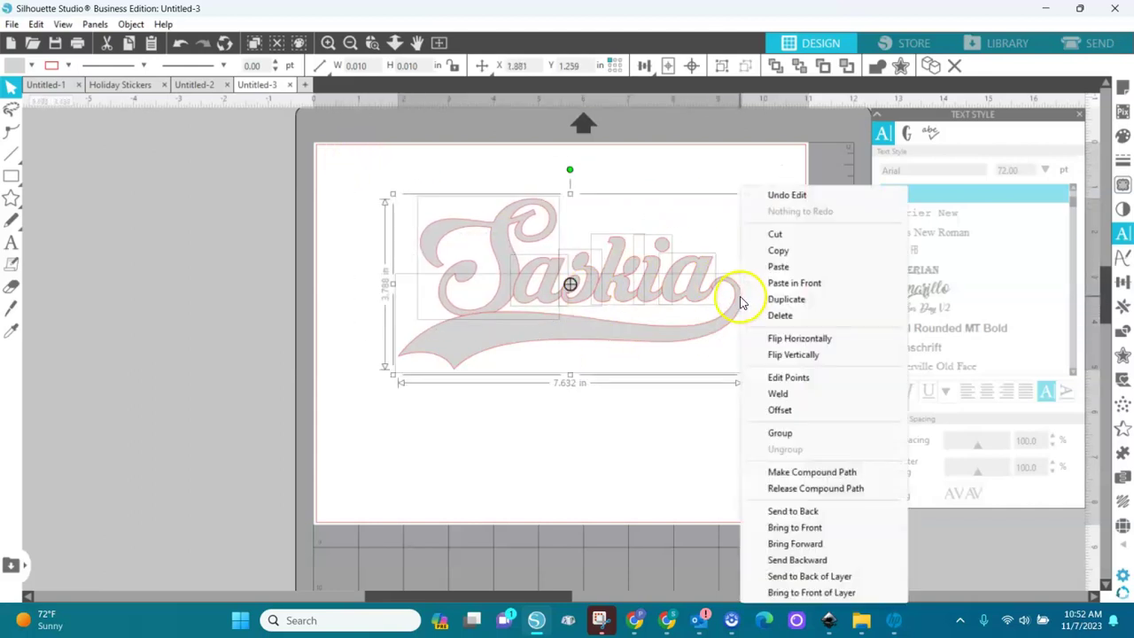
{"action": "left_click", "coordinate": [777, 395]}
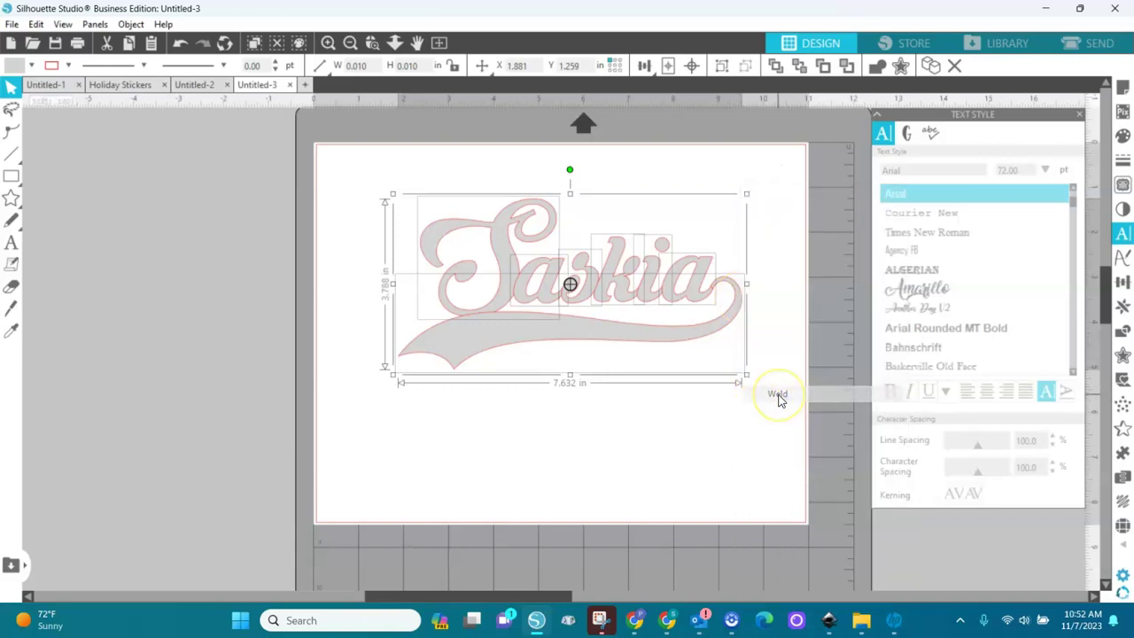
Step: Make the welded name a compound path and move it to about X 1.685, Y 1.784 in
{"action": "right_click", "coordinate": [673, 285]}
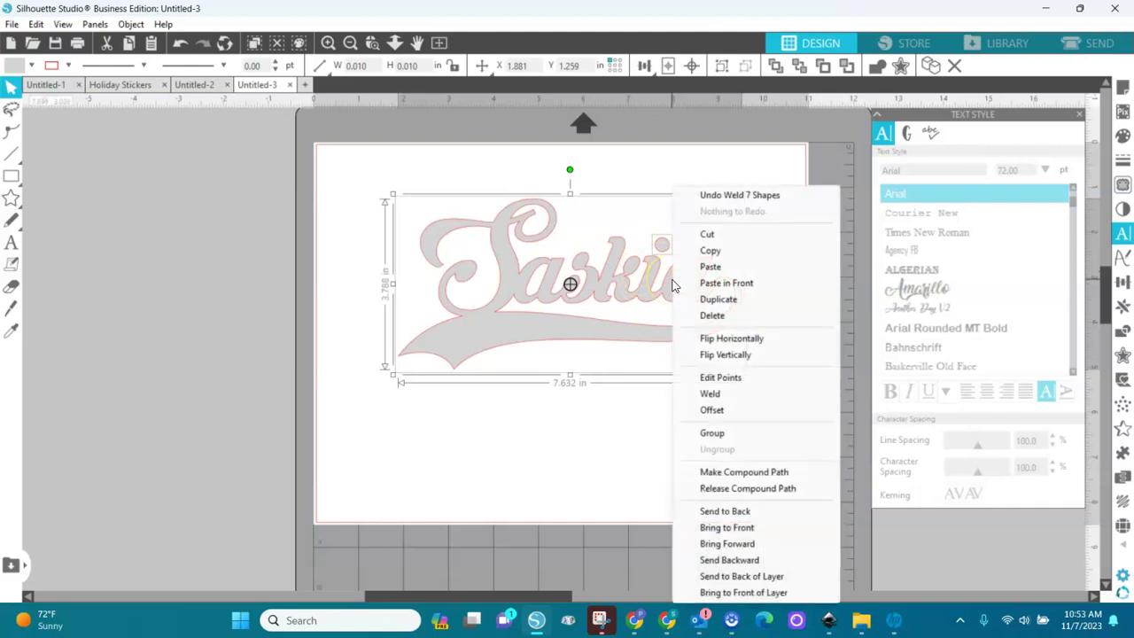
{"action": "left_click", "coordinate": [719, 474]}
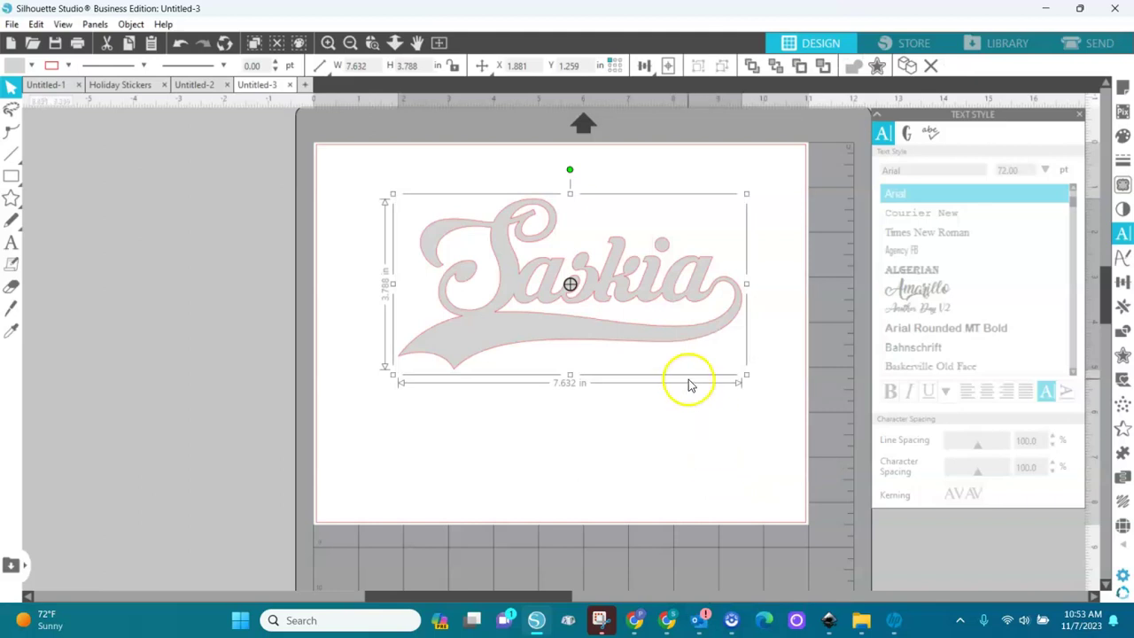
{"action": "left_click_drag", "start_coordinate": [673, 337], "coordinate": [664, 360]}
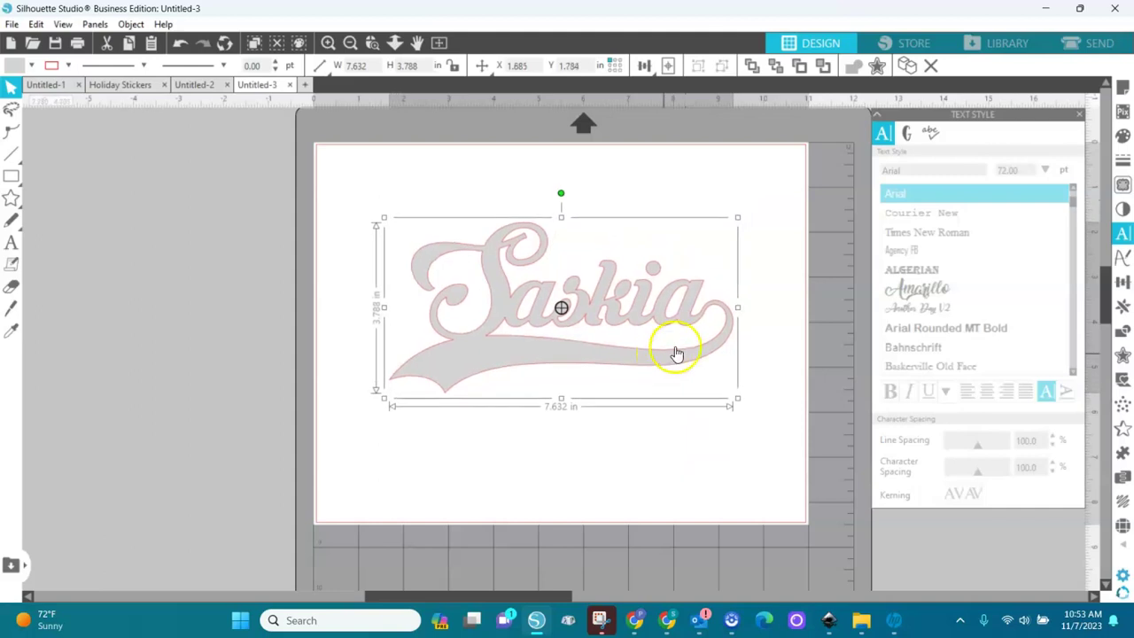
Step: Create an outward offset around the whole name with square corners
{"action": "left_click", "coordinate": [1123, 357]}
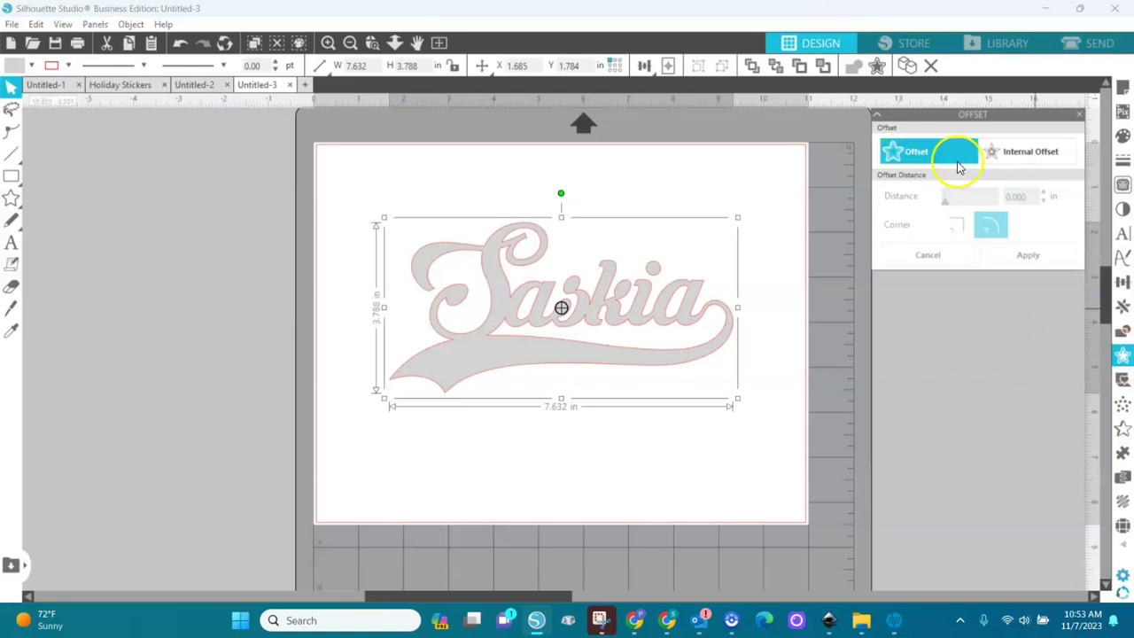
{"action": "left_click", "coordinate": [910, 153]}
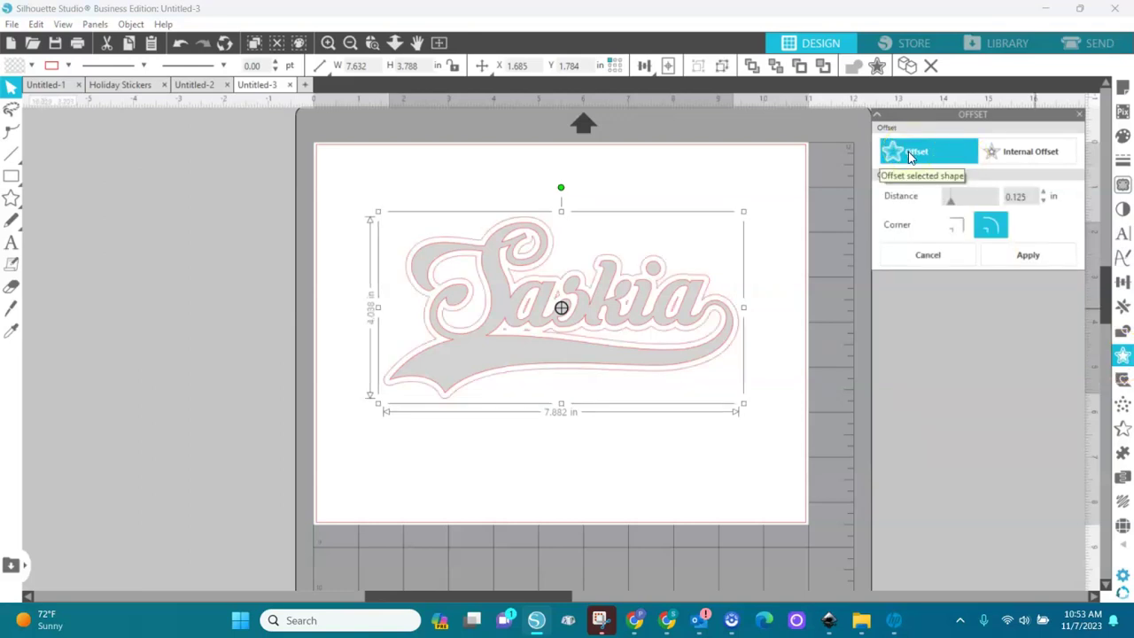
{"action": "left_click", "coordinate": [955, 227]}
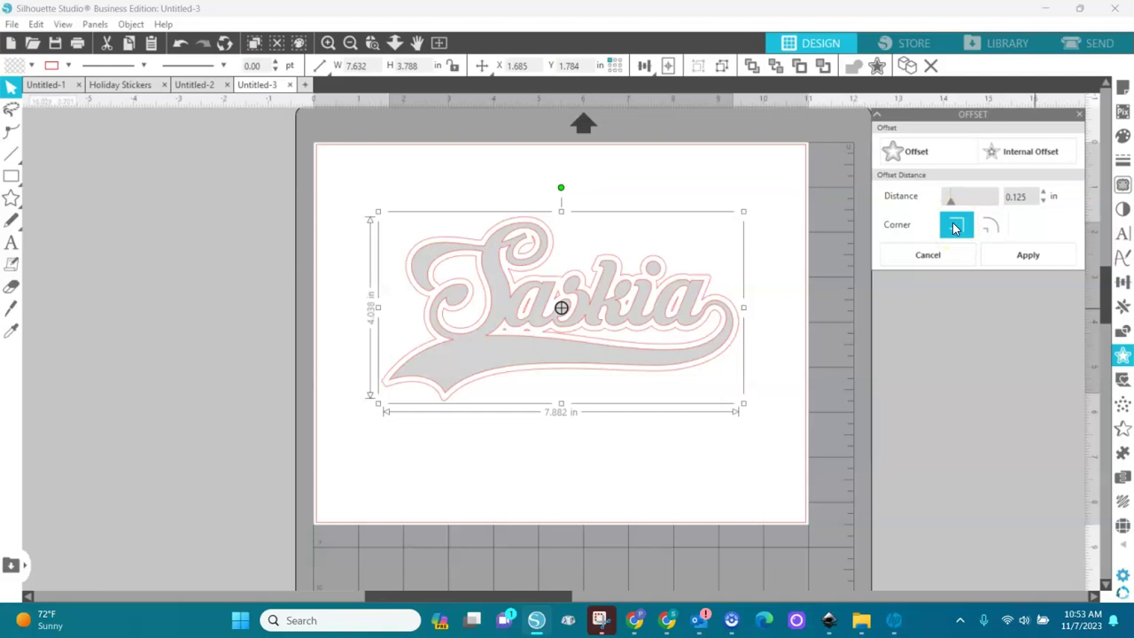
{"action": "left_click_drag", "start_coordinate": [968, 260], "coordinate": [1018, 259]}
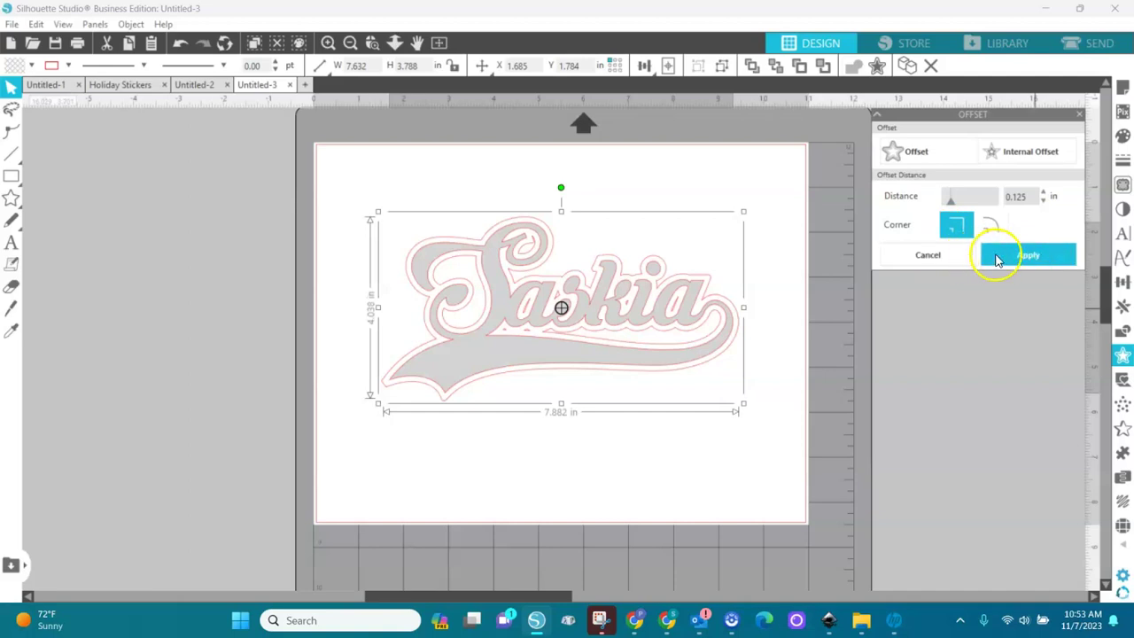
Step: Apply the offset at a distance of 0.185 in and fill the offset shape red
{"action": "left_click", "coordinate": [1042, 193]}
{"action": "left_click", "coordinate": [1042, 193]}
{"action": "left_click", "coordinate": [1042, 193]}
{"action": "left_click", "coordinate": [1043, 194]}
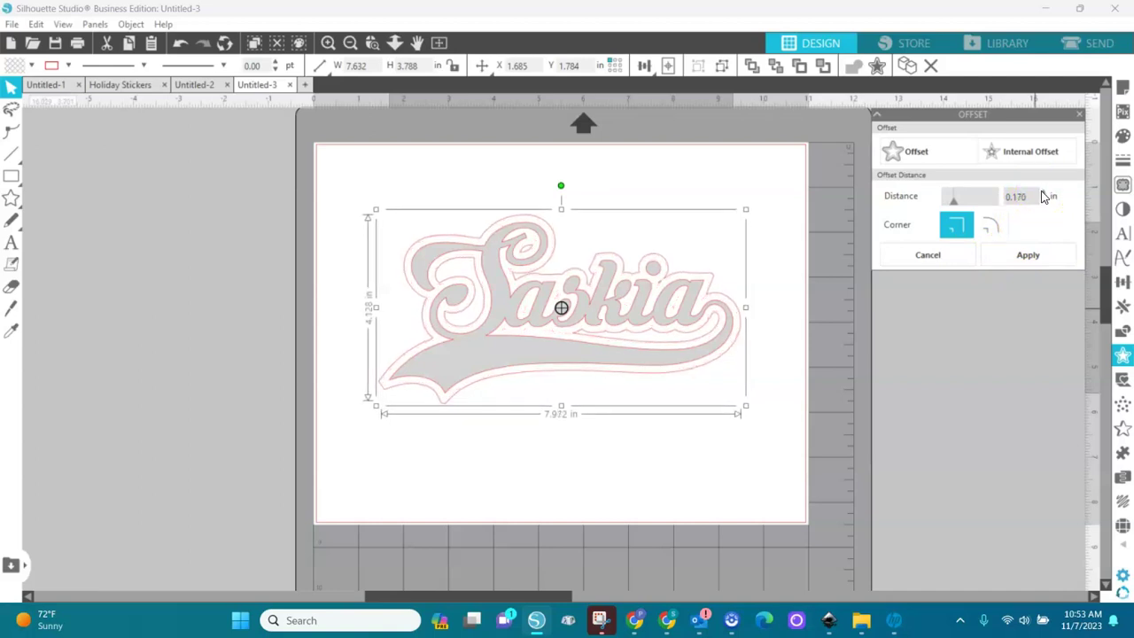
{"action": "left_click", "coordinate": [1042, 194]}
{"action": "left_click", "coordinate": [1042, 194]}
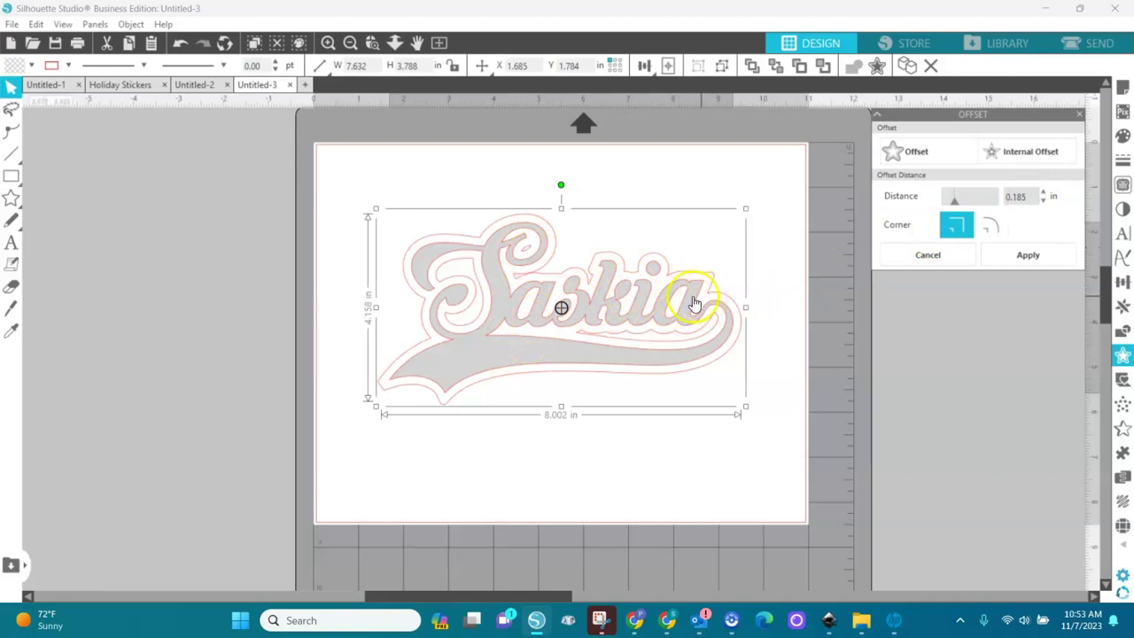
{"action": "left_click", "coordinate": [1004, 258]}
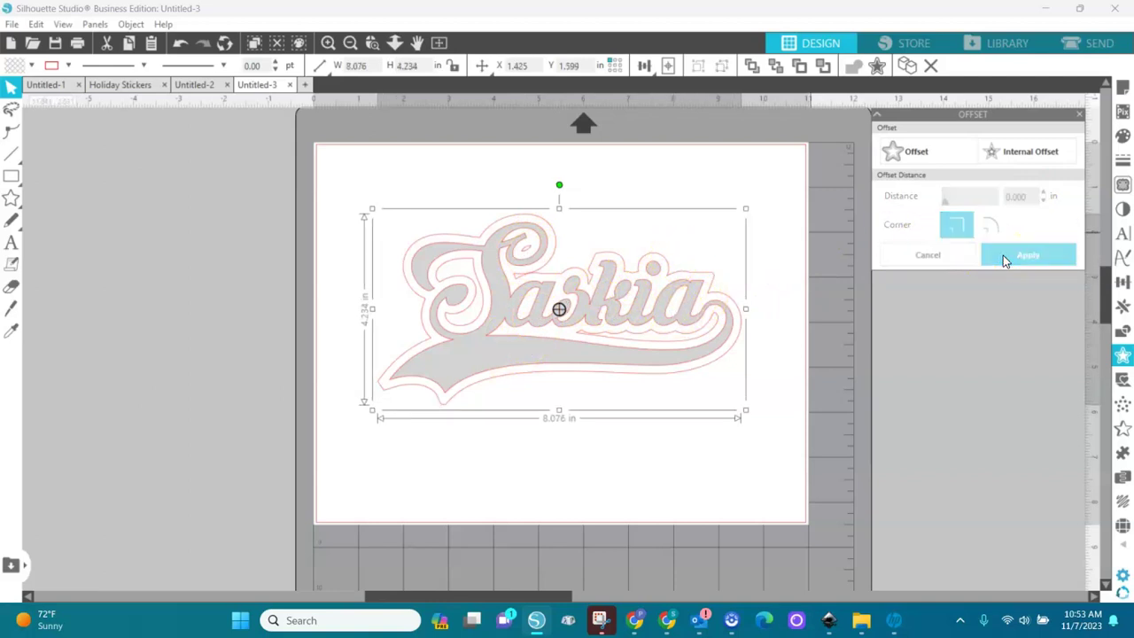
{"action": "left_click", "coordinate": [32, 66]}
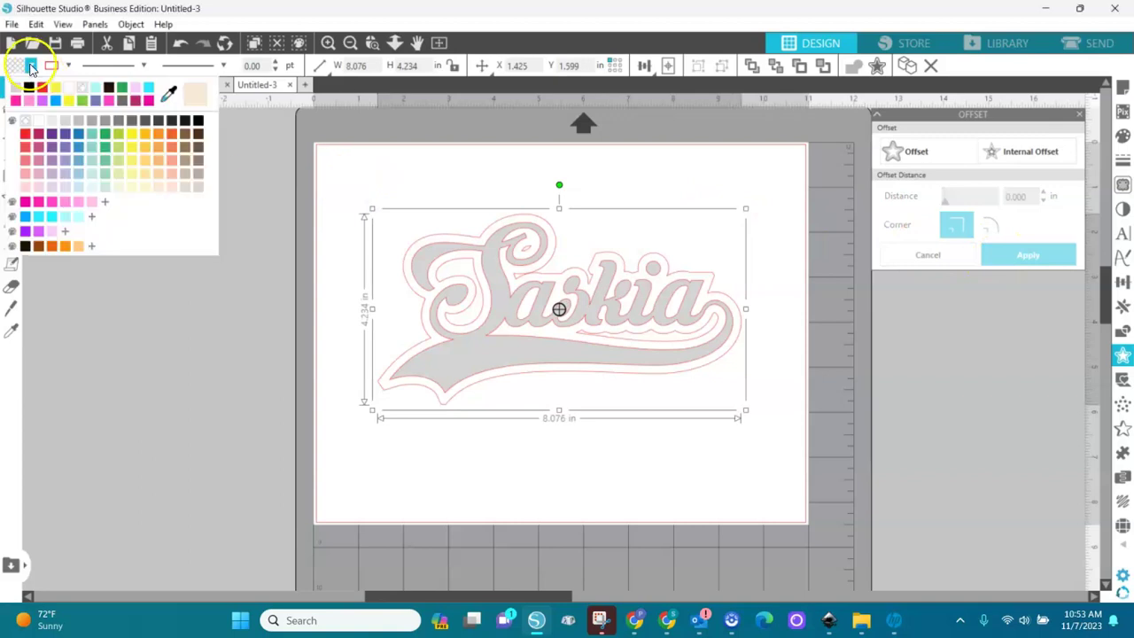
{"action": "left_click", "coordinate": [41, 92]}
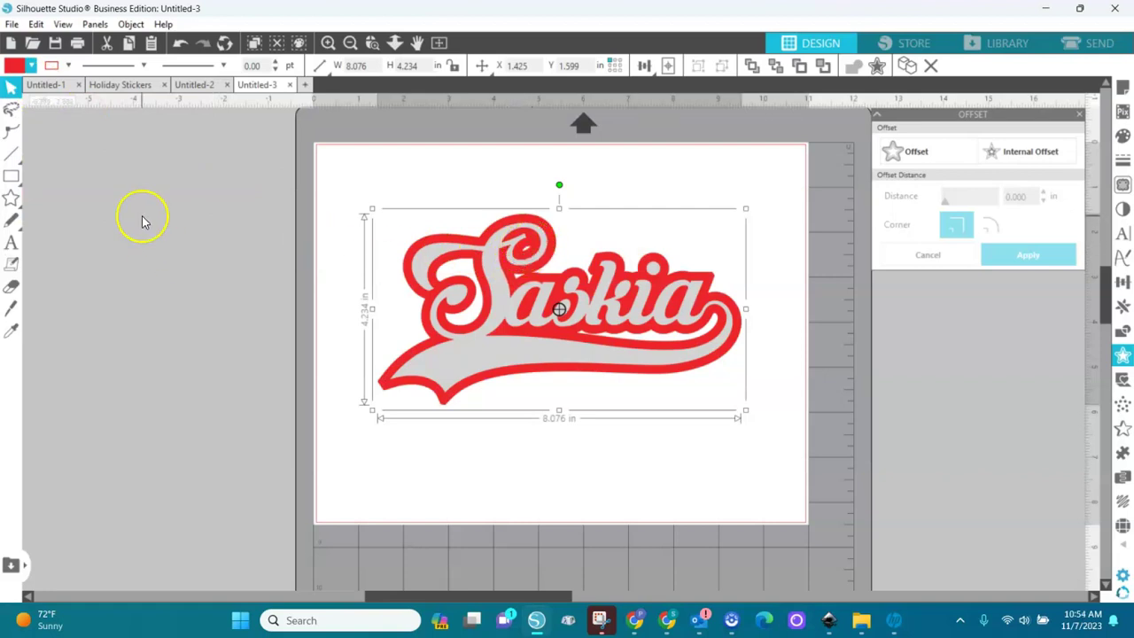
Step: Draw a small ellipse about 0.344 in wide and 0.279 in high beside the name and fill it yellow
{"action": "left_click", "coordinate": [11, 175]}
{"action": "left_click", "coordinate": [78, 176]}
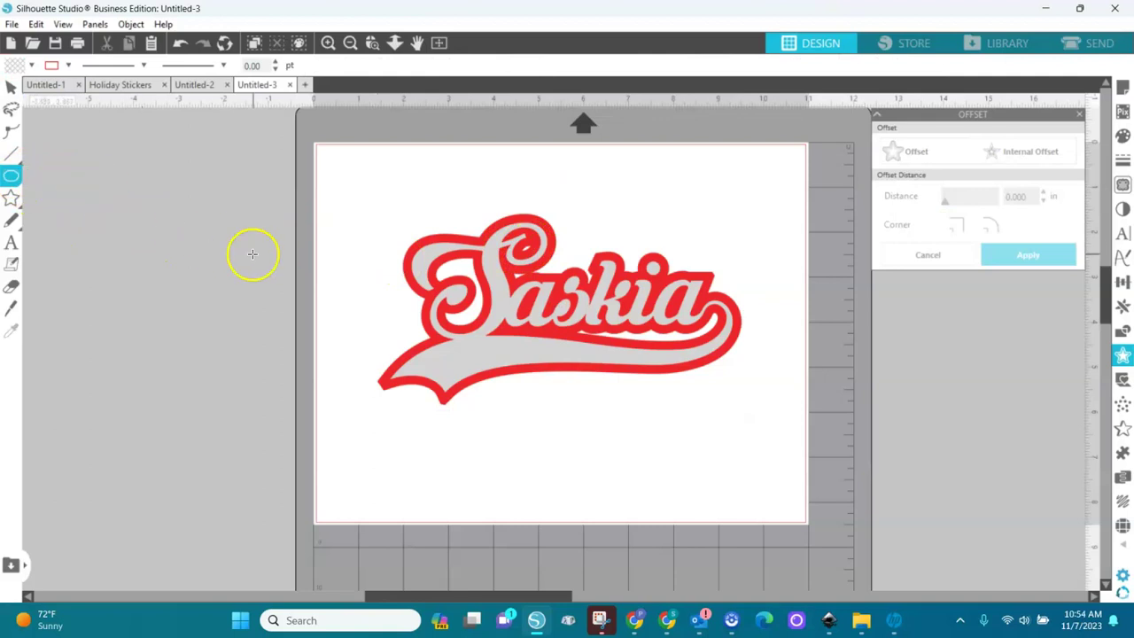
{"action": "left_click_drag", "start_coordinate": [331, 213], "coordinate": [351, 231]}
{"action": "left_click", "coordinate": [31, 64]}
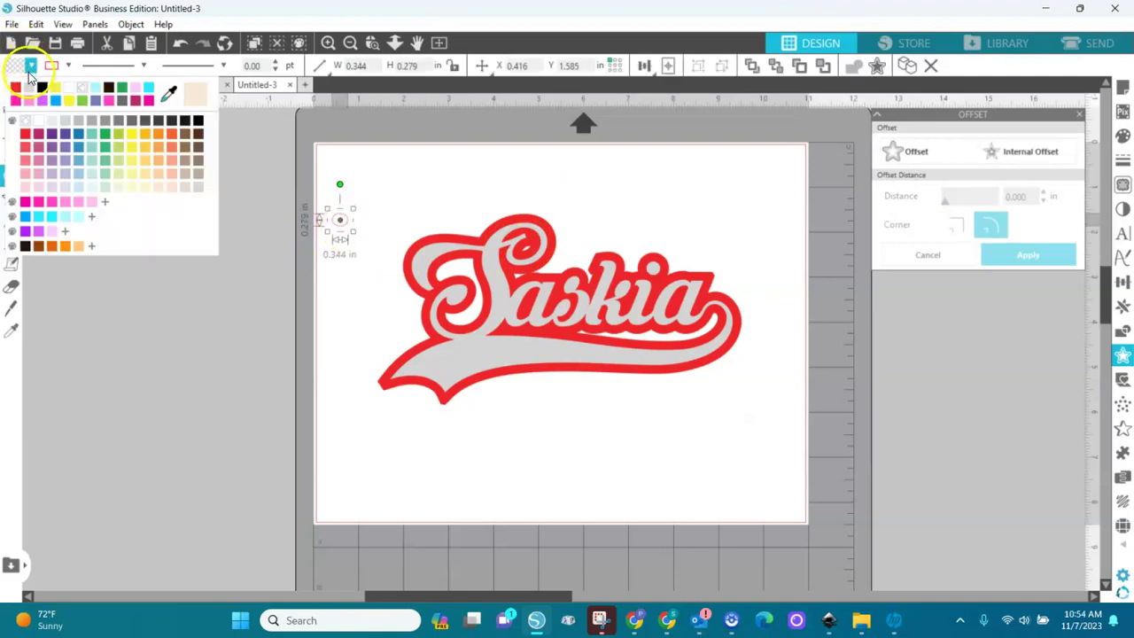
{"action": "left_click", "coordinate": [55, 92]}
{"action": "left_click", "coordinate": [13, 89]}
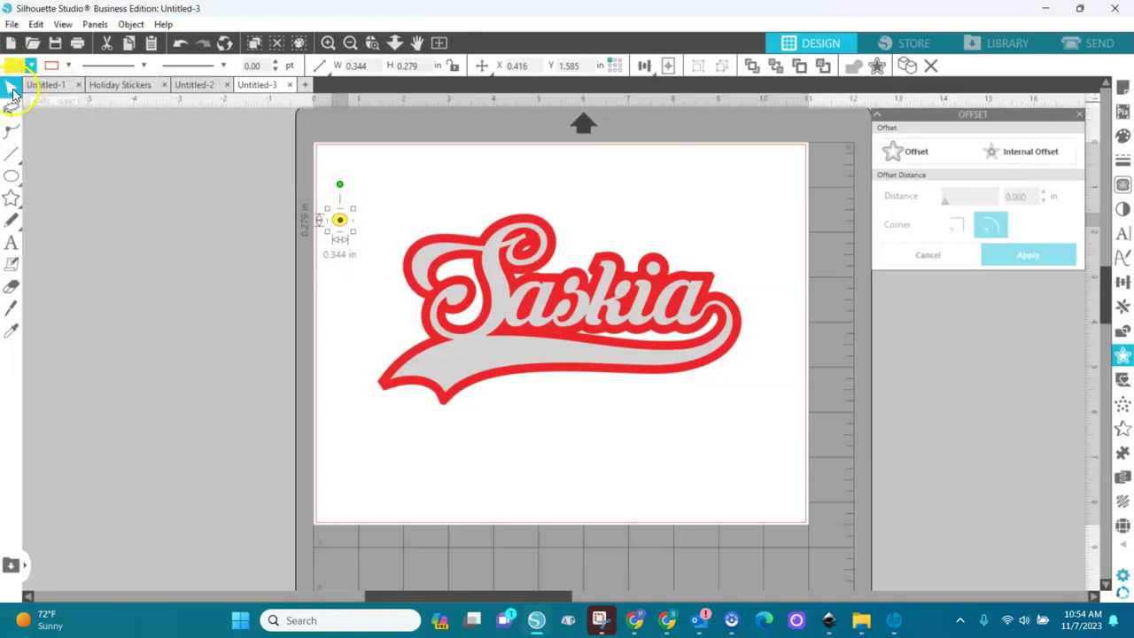
Step: Place the yellow ellipse over the gap in the upper S curl, weld it to the red offset and send the result behind the lettering
{"action": "left_click_drag", "start_coordinate": [341, 222], "coordinate": [527, 250]}
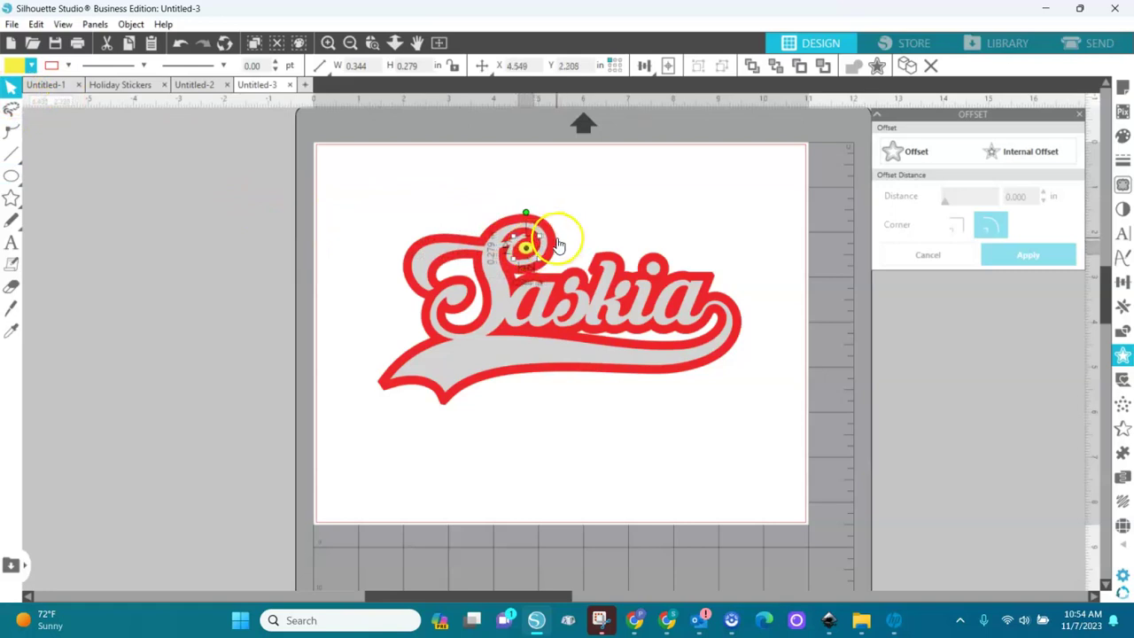
{"action": "left_click", "coordinate": [558, 232]}
{"action": "right_click", "coordinate": [589, 172]}
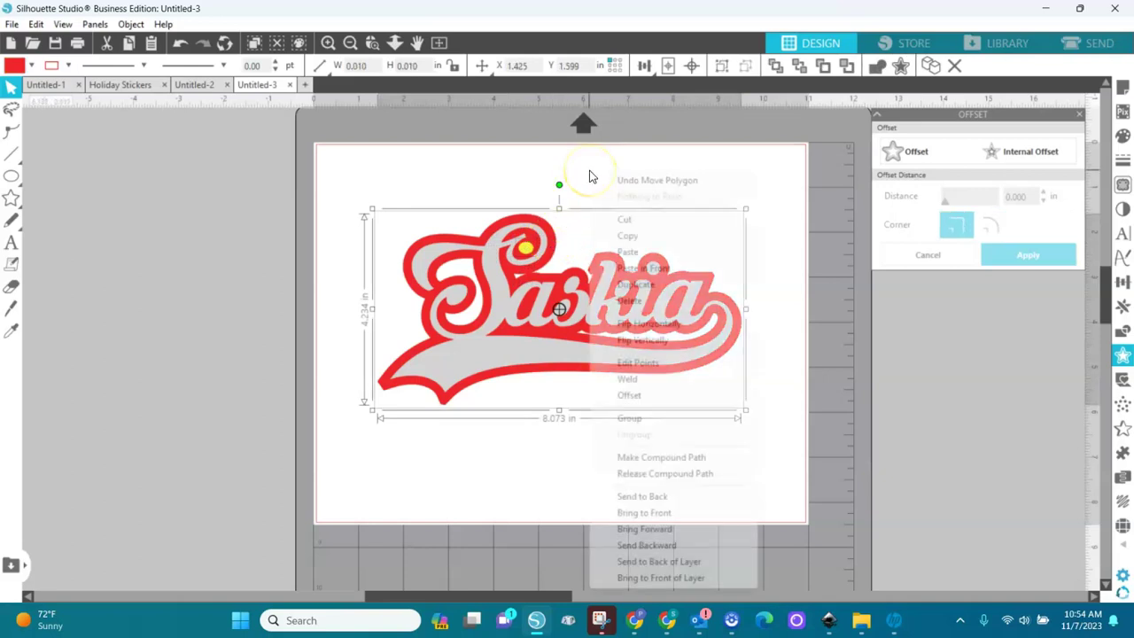
{"action": "left_click", "coordinate": [628, 379]}
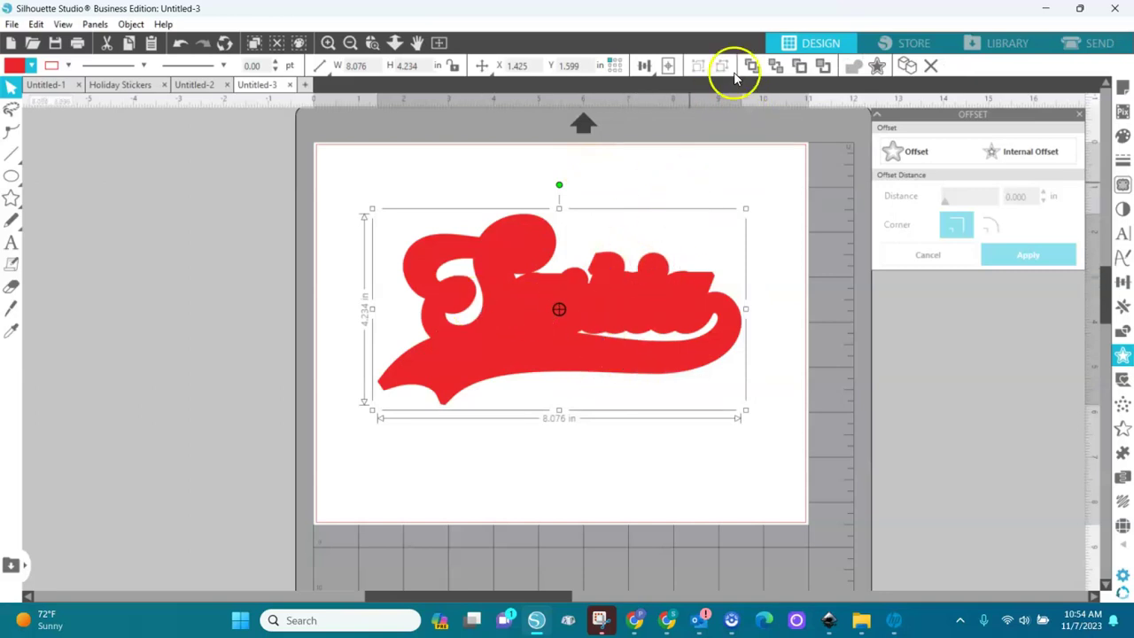
{"action": "left_click", "coordinate": [776, 68]}
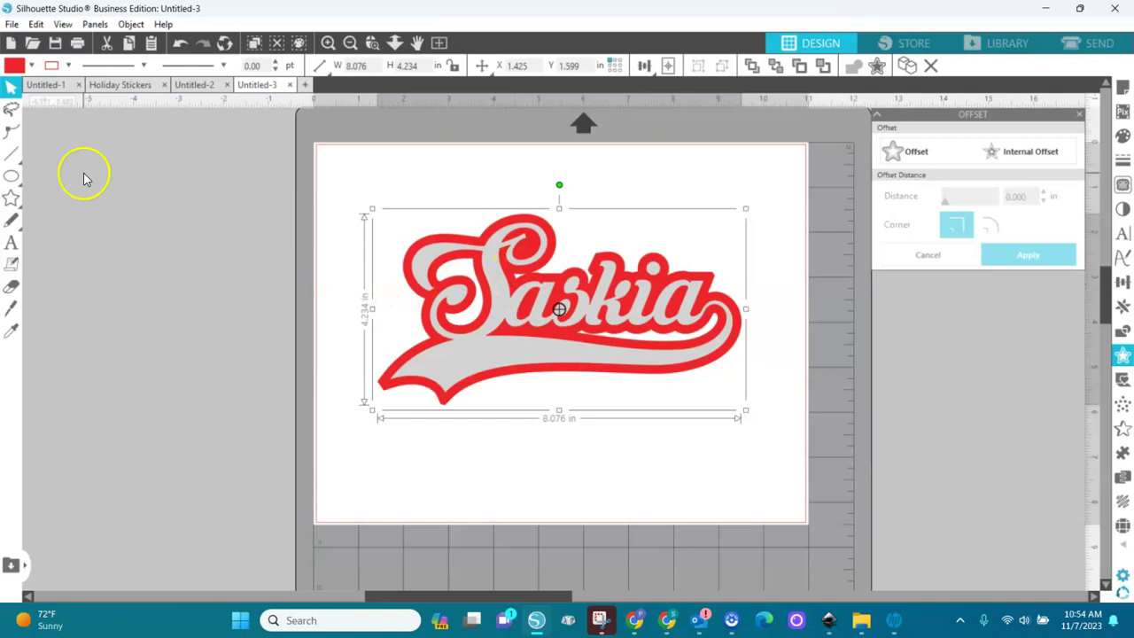
Step: Draw an ellipse about 0.344 by 0.180 in over the hole between the S and the first a, and fill it yellow
{"action": "left_click", "coordinate": [10, 180]}
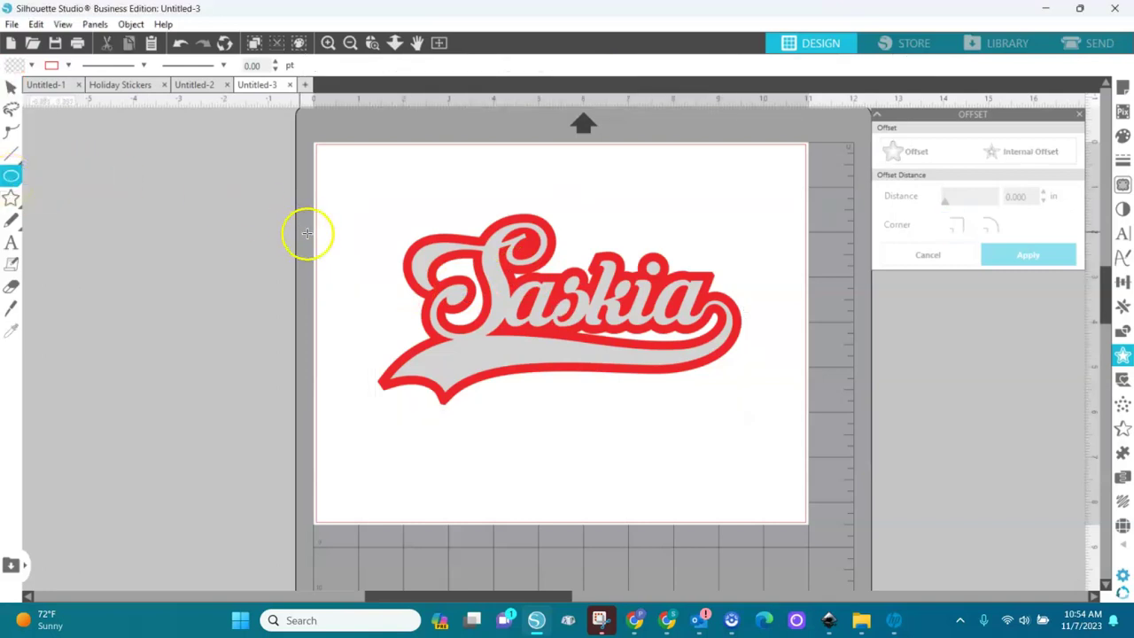
{"action": "left_click_drag", "start_coordinate": [519, 277], "coordinate": [525, 278]}
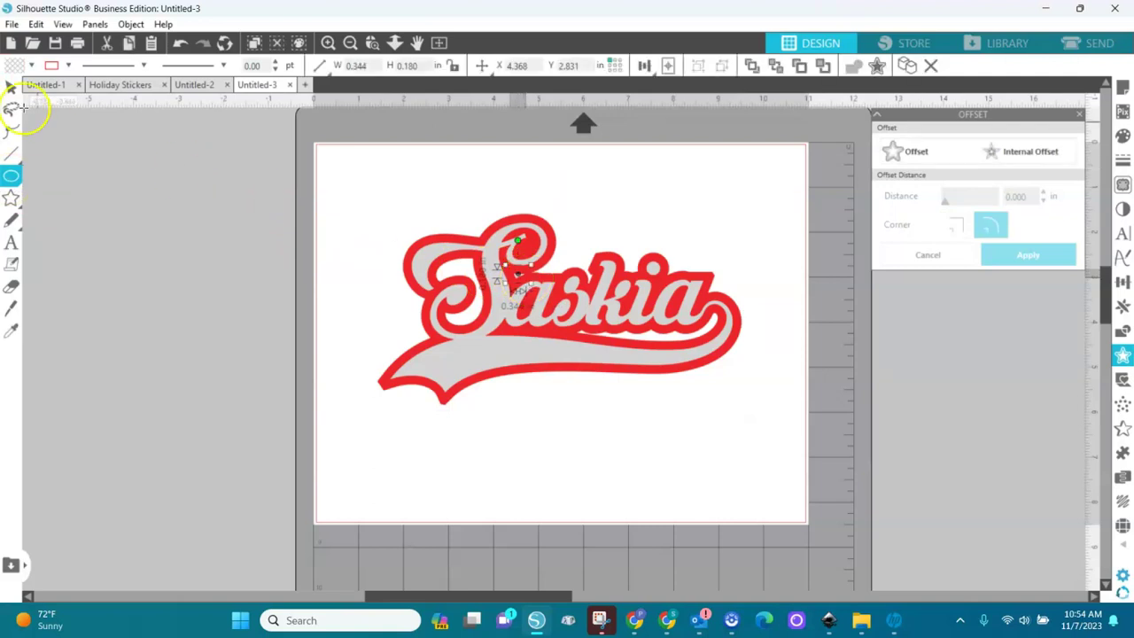
{"action": "left_click", "coordinate": [32, 66]}
{"action": "left_click", "coordinate": [16, 87]}
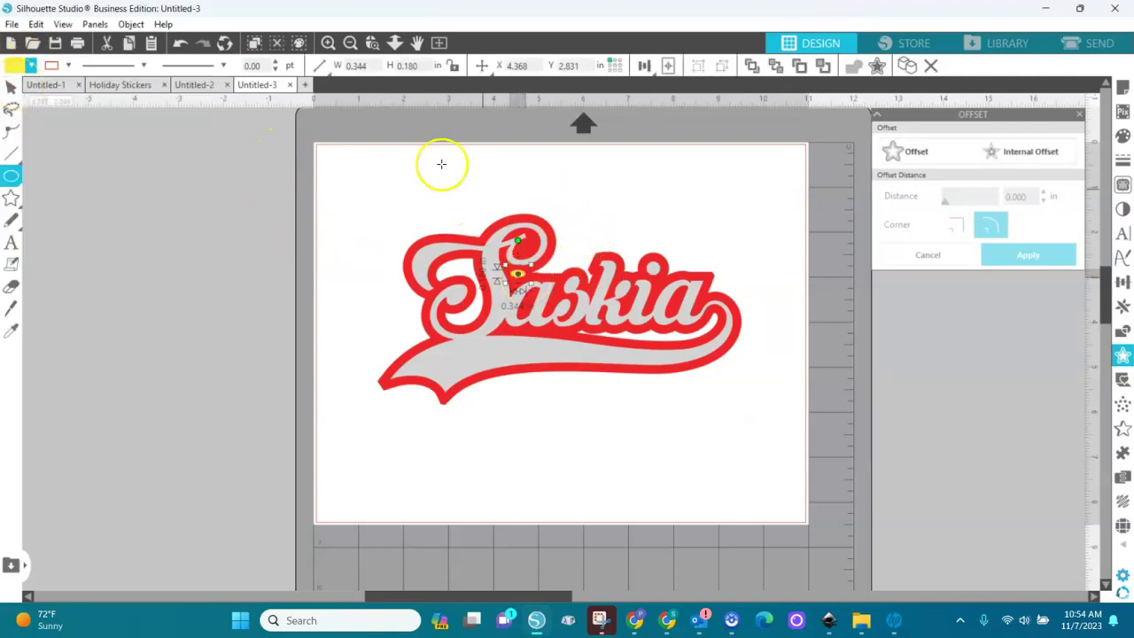
Step: Stretch the yellow ellipse to about 0.556 in wide and 0.260 in high so it covers the hole beside the S
{"action": "left_click", "coordinate": [373, 40]}
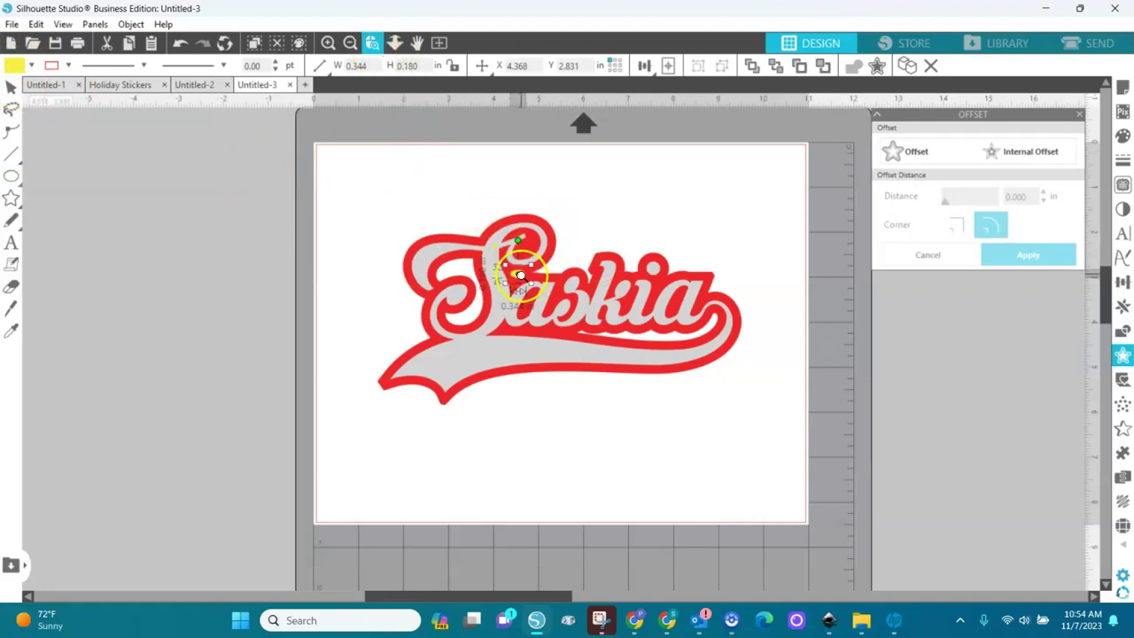
{"action": "left_click", "coordinate": [522, 275]}
{"action": "scroll", "coordinate": [505, 279], "scroll_direction": "up", "scroll_amount": 2}
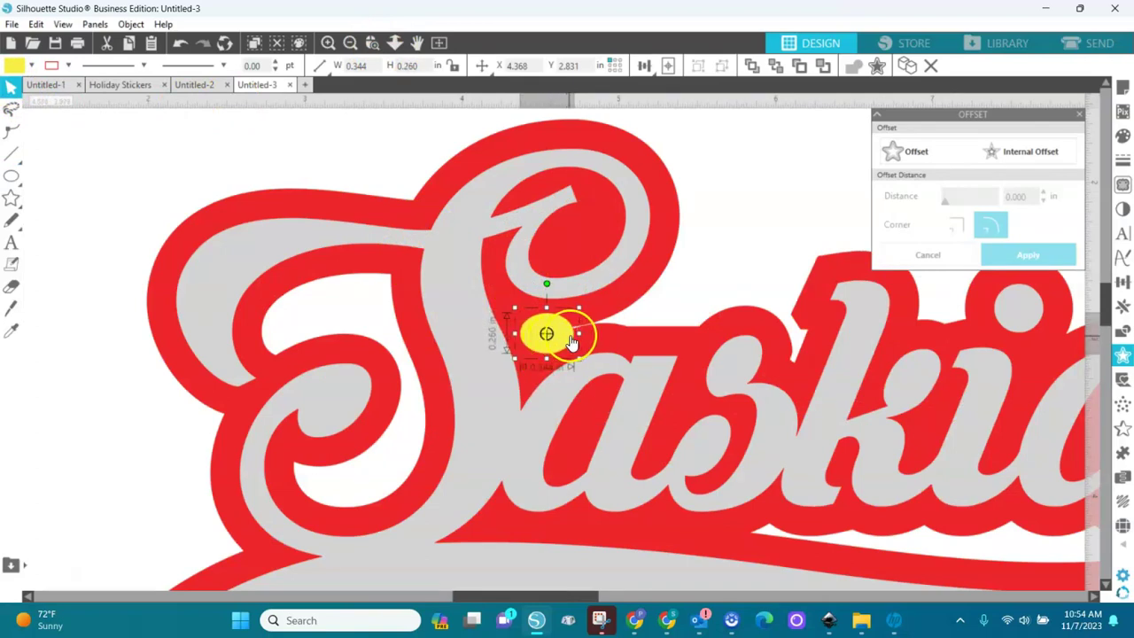
{"action": "left_click_drag", "start_coordinate": [602, 333], "coordinate": [612, 331]}
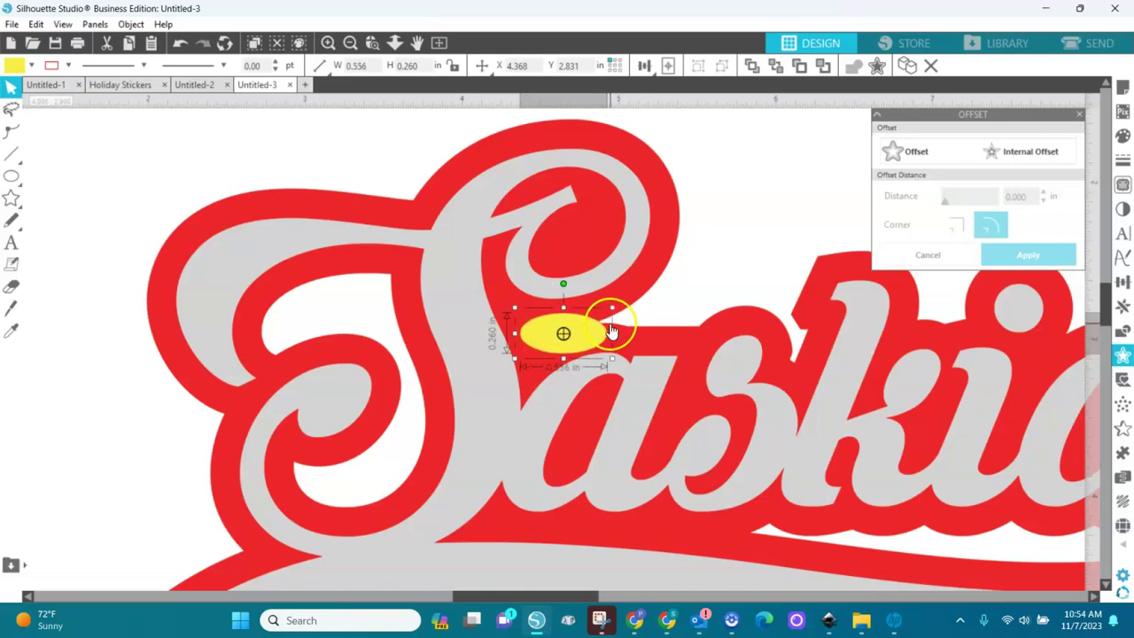
Step: Weld the yellow ellipse to the red offset and send the merged shape behind the lettering
{"action": "left_click", "coordinate": [651, 261]}
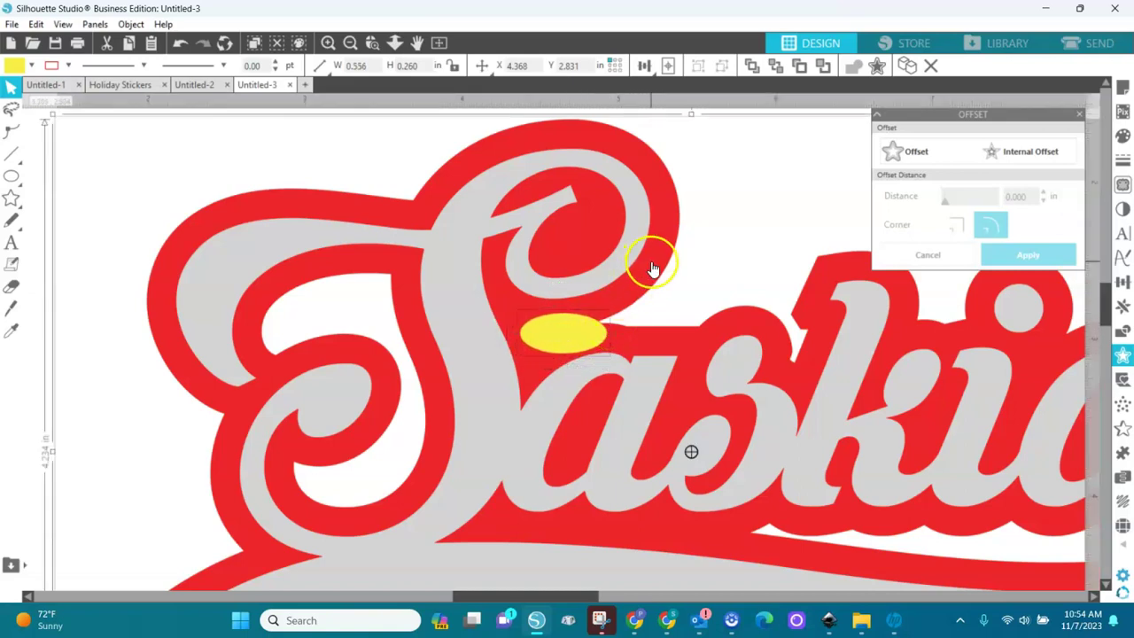
{"action": "right_click", "coordinate": [404, 135]}
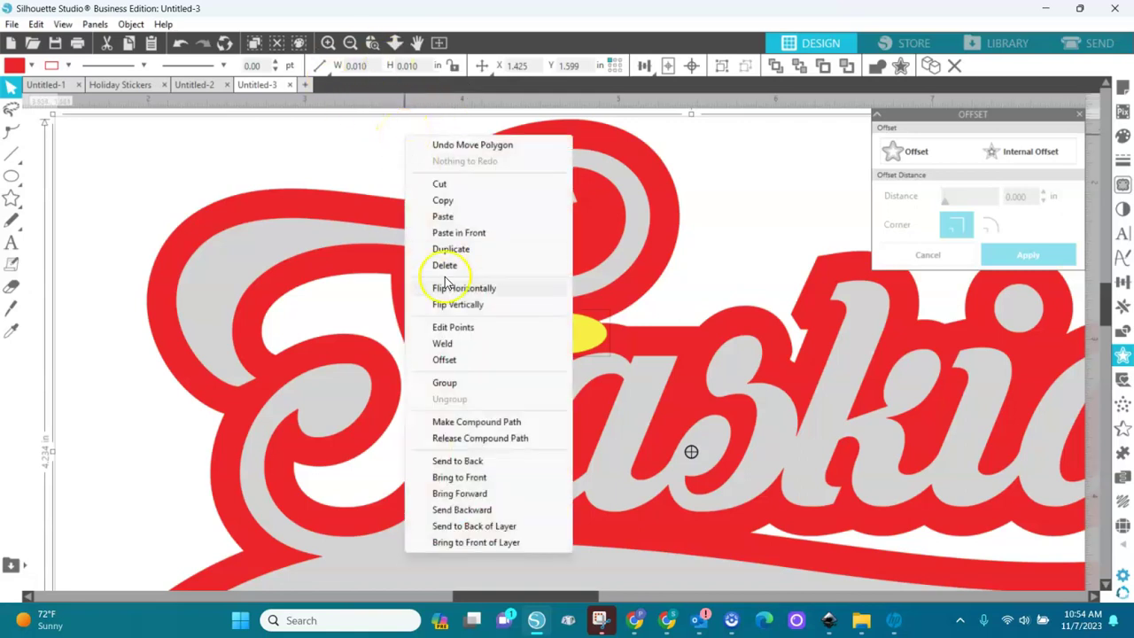
{"action": "left_click", "coordinate": [460, 345]}
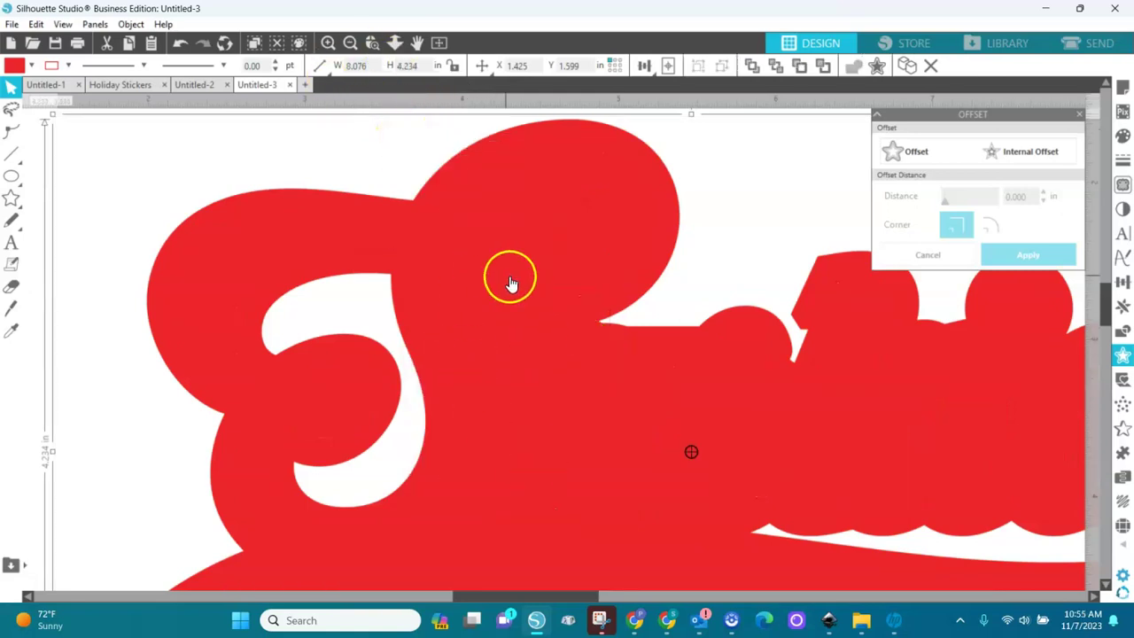
{"action": "left_click", "coordinate": [772, 65]}
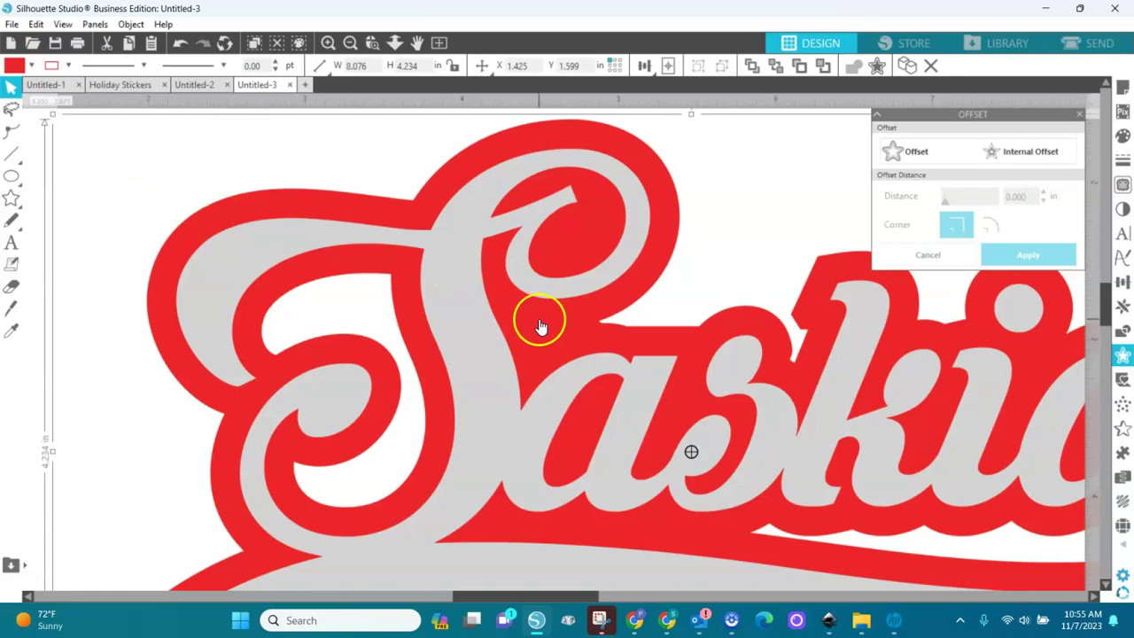
Step: Examine the edit points along the merged red offset around the S and the first a
{"action": "left_click", "coordinate": [11, 131]}
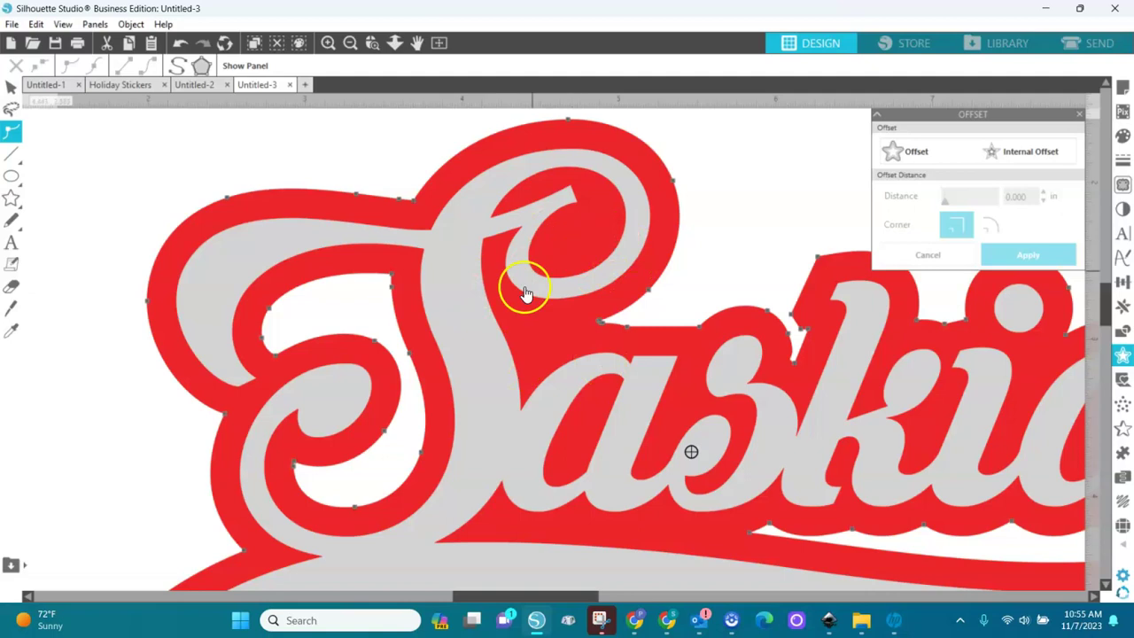
{"action": "left_click", "coordinate": [9, 87]}
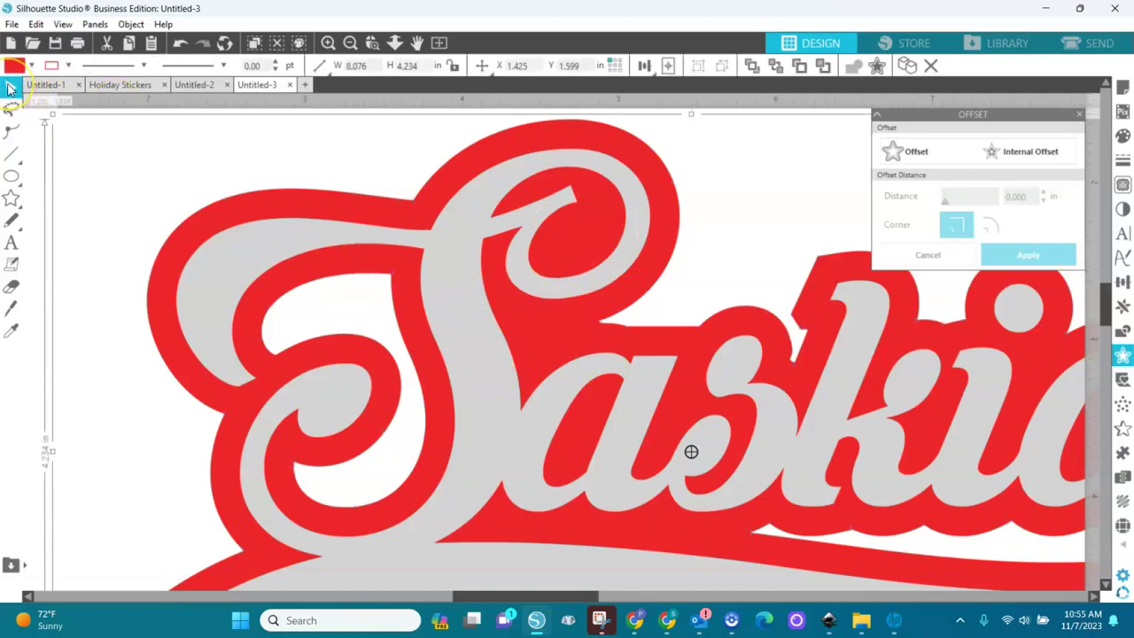
{"action": "left_click", "coordinate": [350, 43]}
{"action": "left_click", "coordinate": [350, 42]}
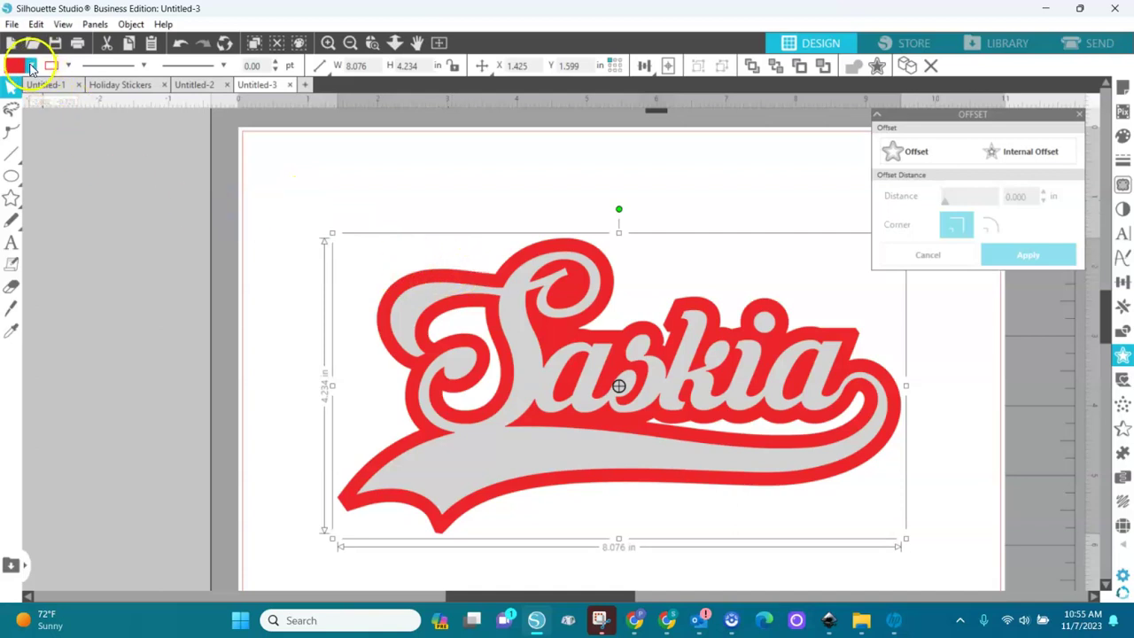
Step: Select the gray lettering and browse the preset gradient fills for it
{"action": "left_click", "coordinate": [518, 345]}
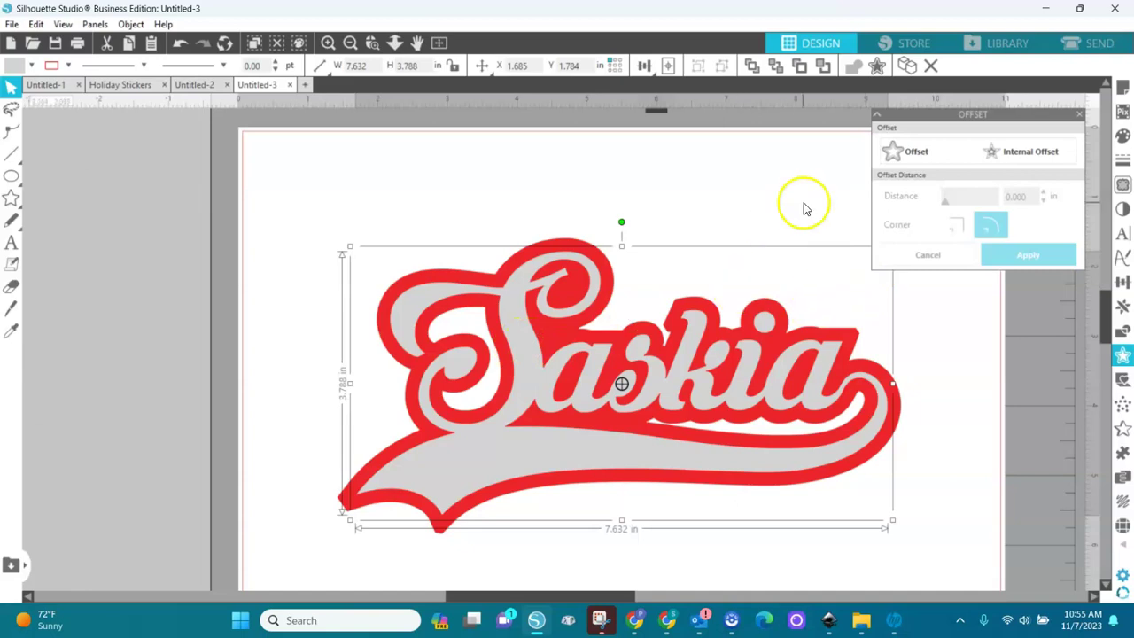
{"action": "left_click", "coordinate": [1079, 114]}
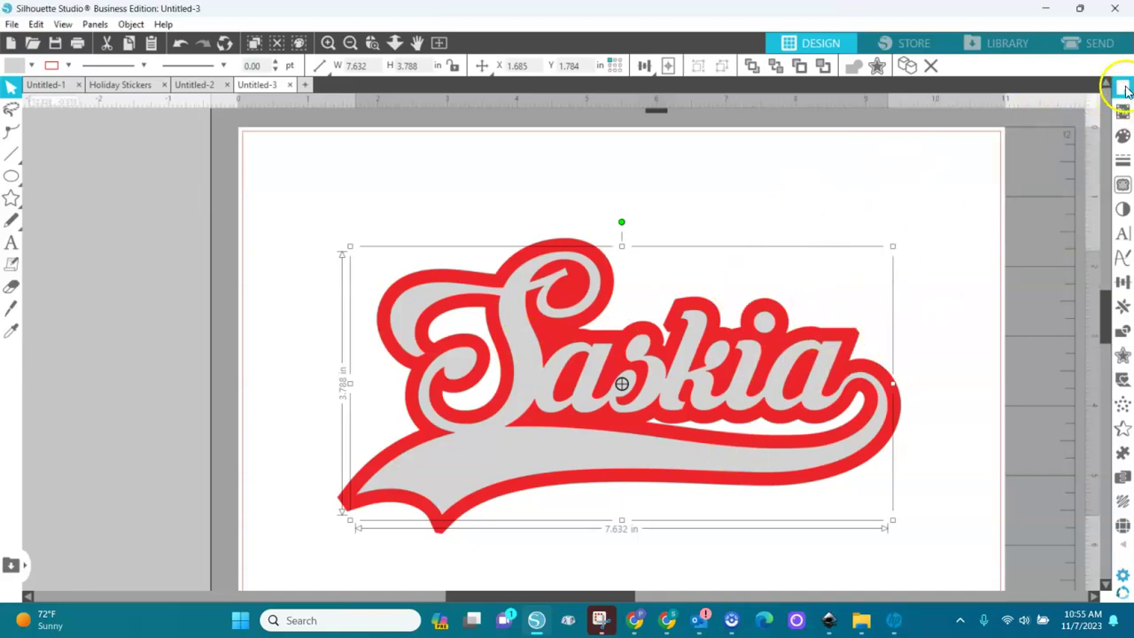
{"action": "left_click", "coordinate": [1122, 137]}
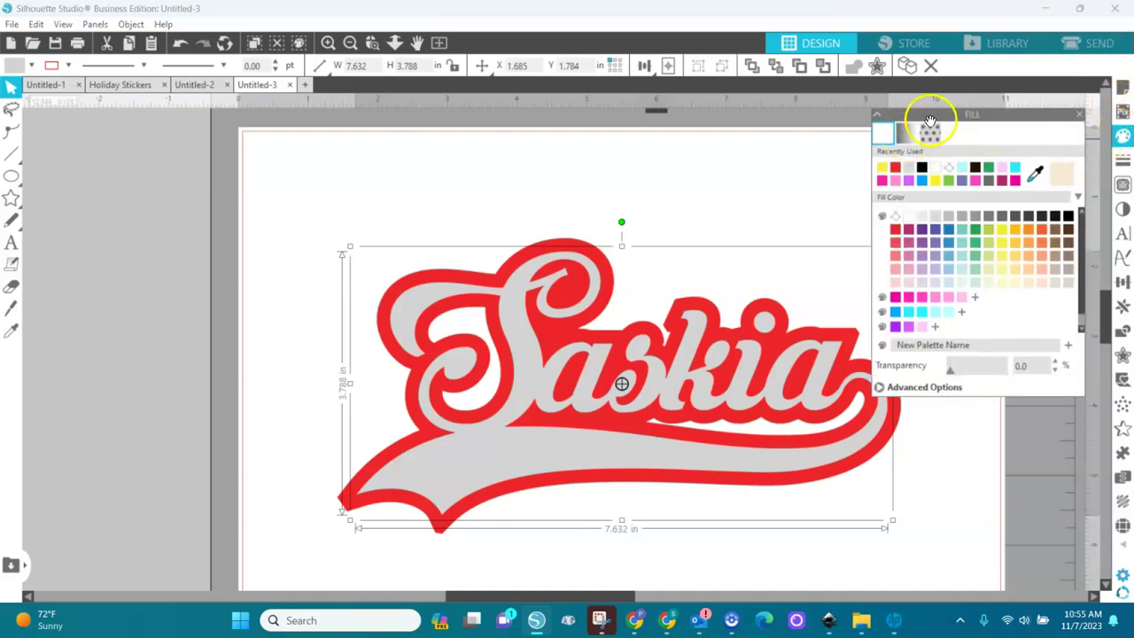
{"action": "left_click", "coordinate": [910, 136]}
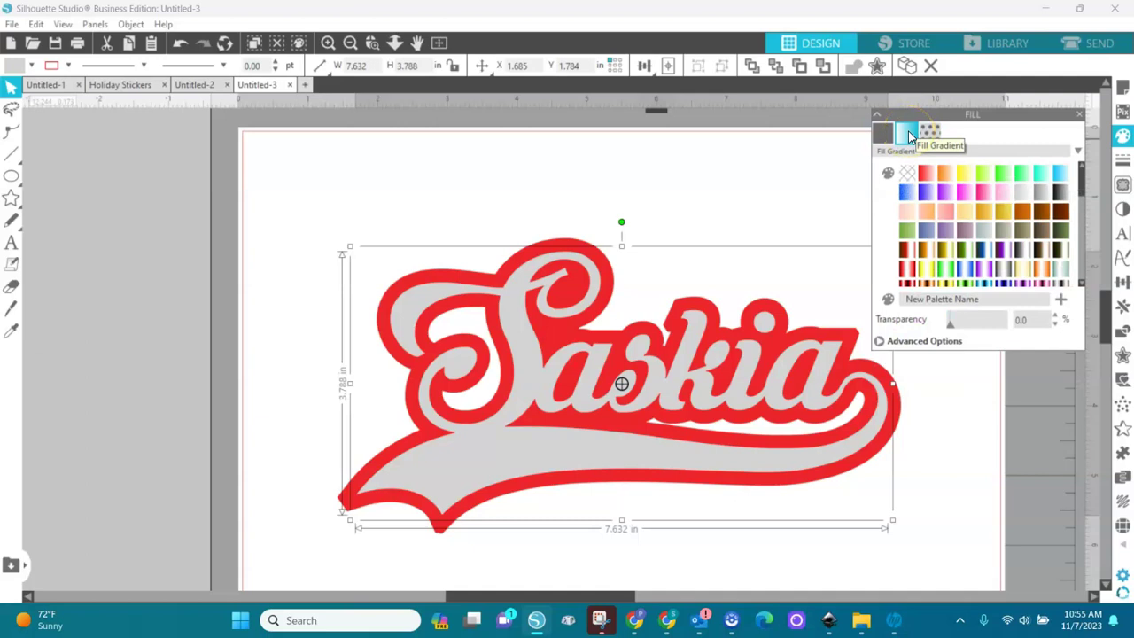
{"action": "left_click_drag", "start_coordinate": [1080, 189], "coordinate": [1084, 211]}
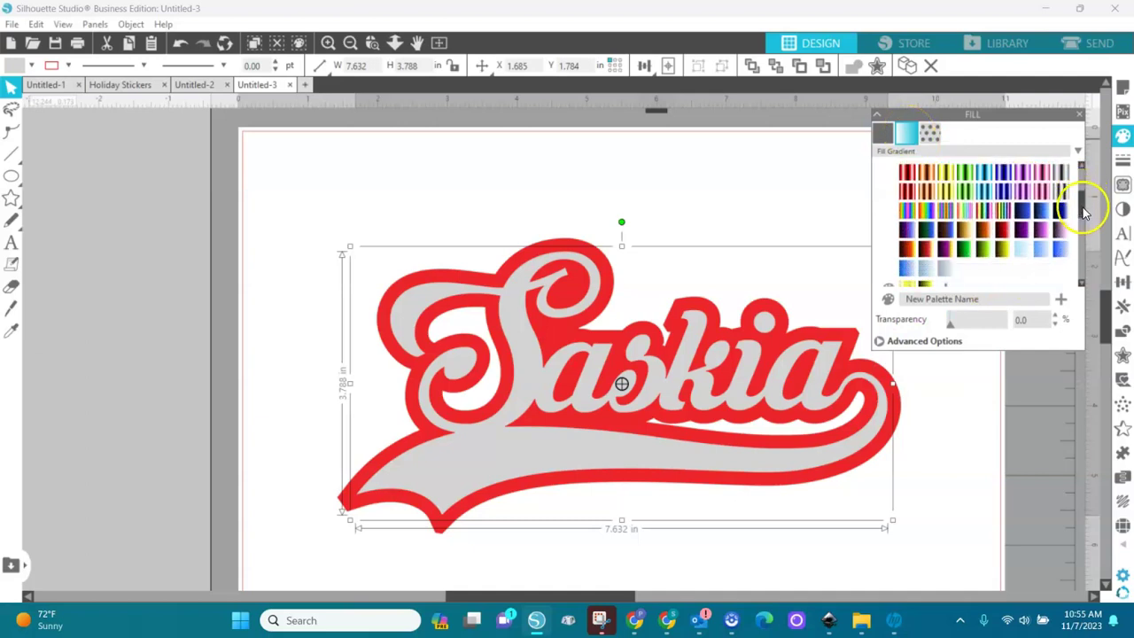
Step: Try several rainbow, multicolor and black-and-blue preset gradients as the fill of the lettering
{"action": "left_click", "coordinate": [945, 213]}
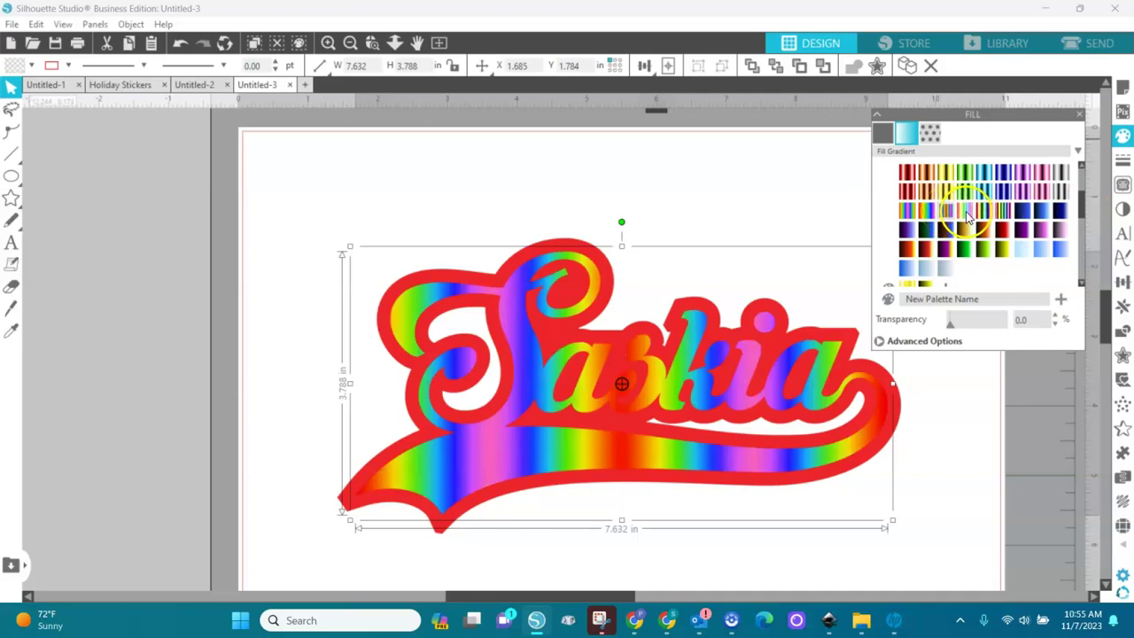
{"action": "left_click", "coordinate": [968, 215]}
{"action": "left_click", "coordinate": [986, 217]}
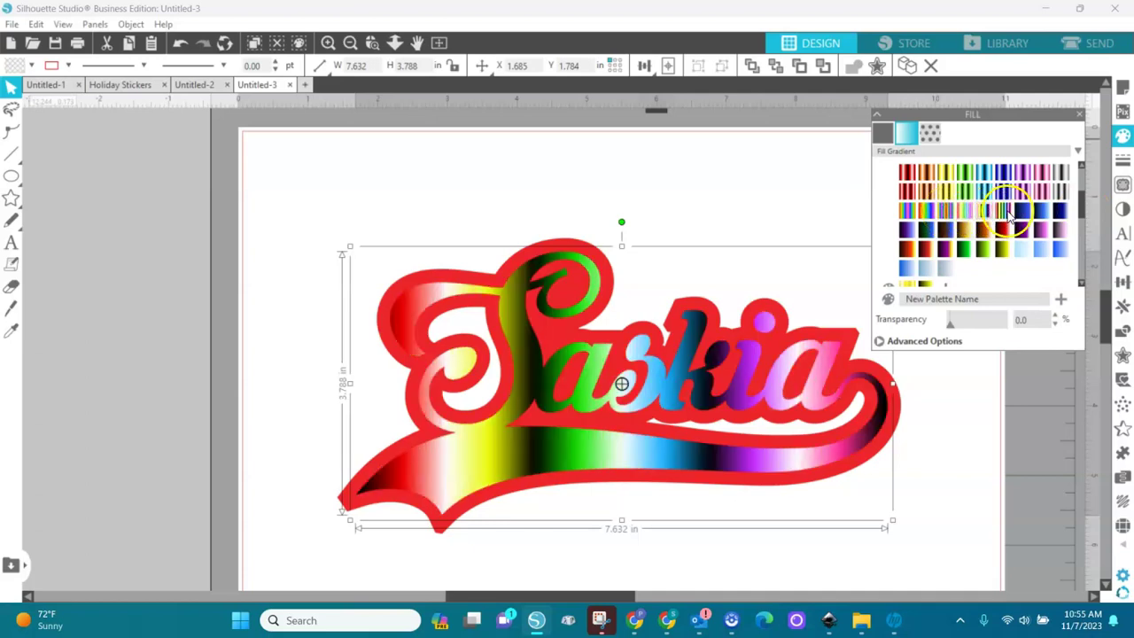
{"action": "left_click", "coordinate": [1007, 215]}
{"action": "left_click", "coordinate": [986, 197]}
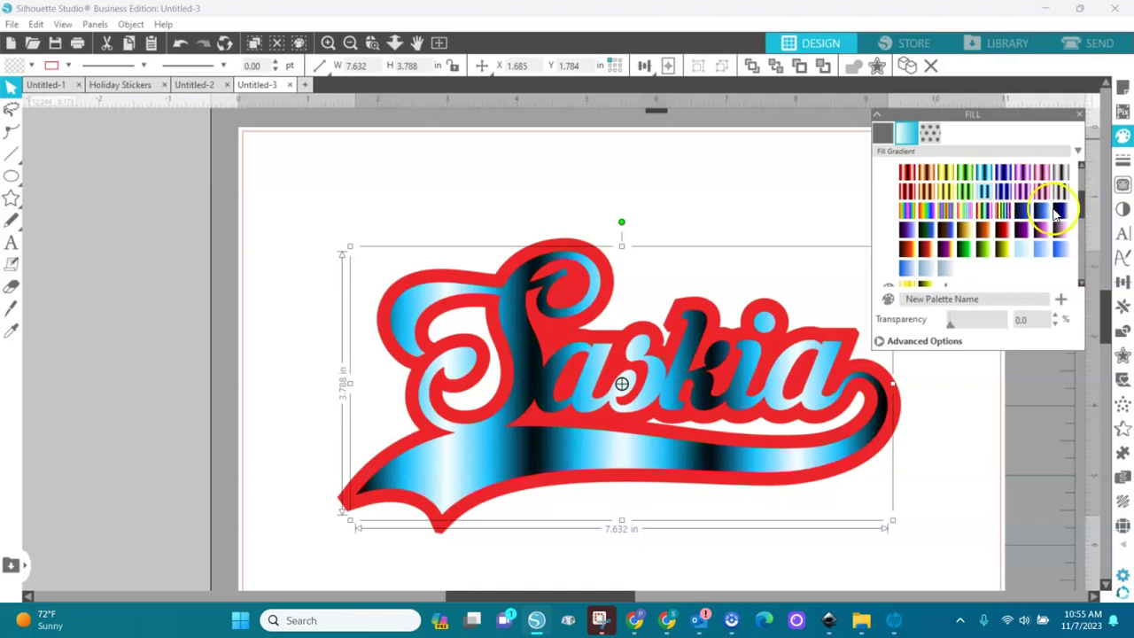
Step: Fill the lettering with the custom gradient running from green through pink, purple and bright blue to black
{"action": "left_click_drag", "start_coordinate": [1084, 197], "coordinate": [1080, 245]}
{"action": "left_click", "coordinate": [907, 223]}
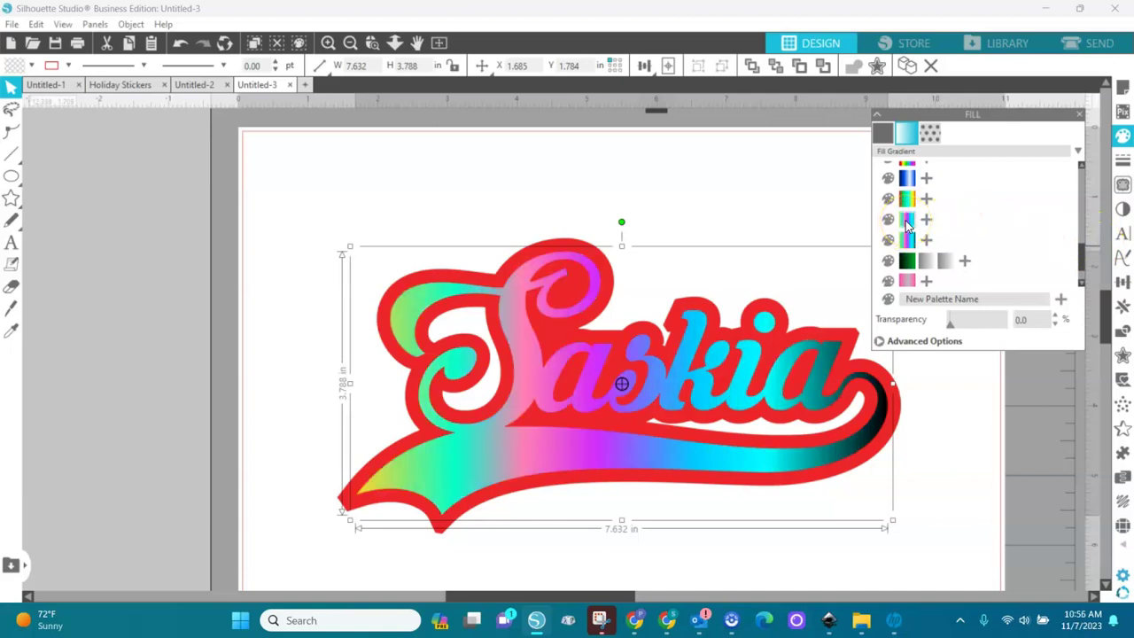
{"action": "left_click", "coordinate": [908, 200]}
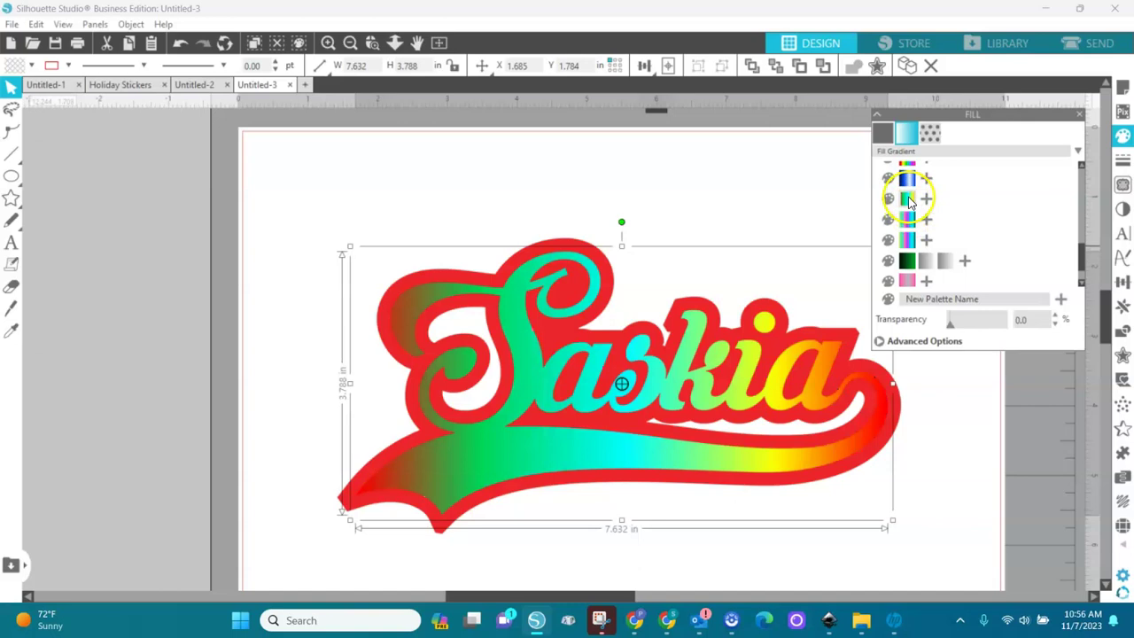
{"action": "left_click", "coordinate": [907, 221]}
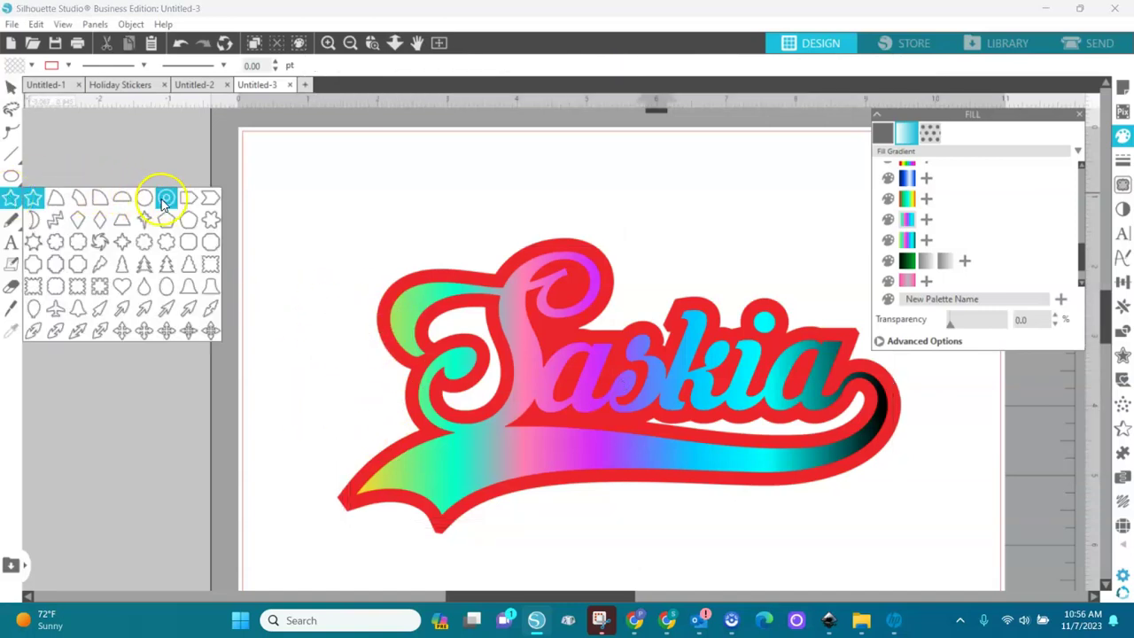
Step: Draw a ring about 1.019 in across at the page's left edge and convert it to a path
{"action": "left_click", "coordinate": [159, 198]}
{"action": "left_click_drag", "start_coordinate": [253, 263], "coordinate": [284, 296]}
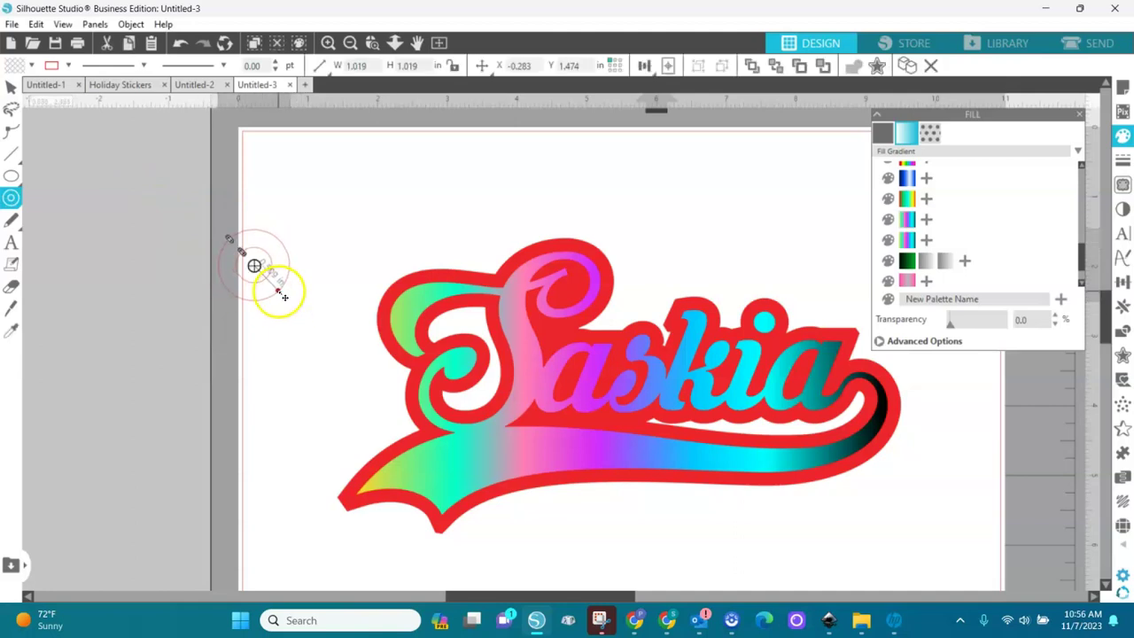
{"action": "right_click", "coordinate": [284, 297]}
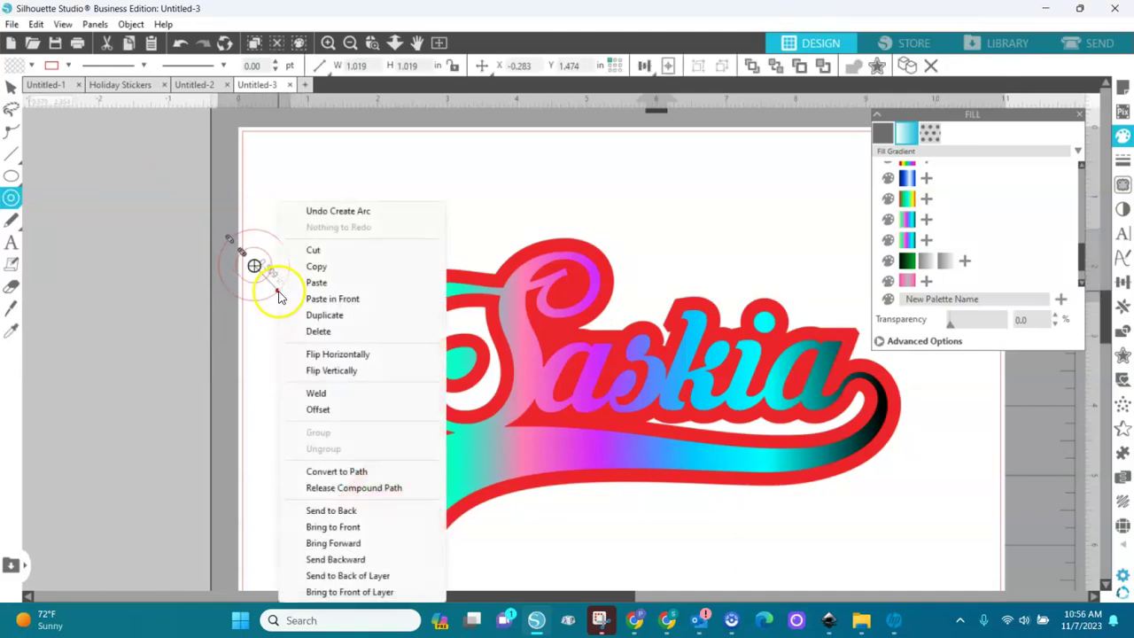
{"action": "left_click", "coordinate": [312, 470]}
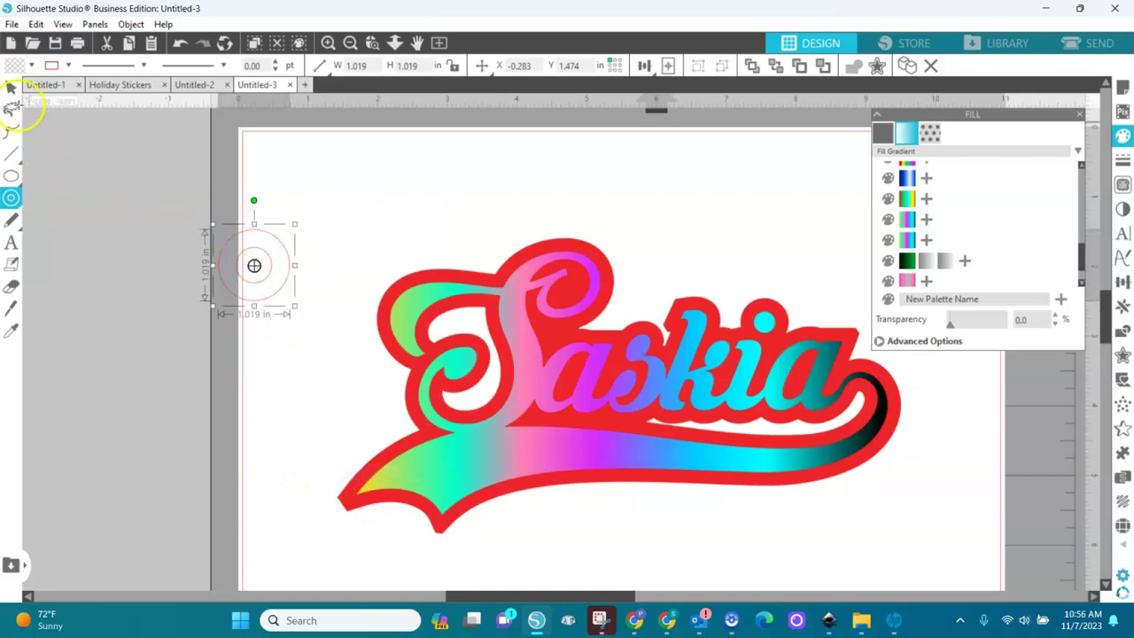
Step: Fill the ring with yellow and place it against the outer edge of the red offset, beside the large initial letter
{"action": "left_click", "coordinate": [12, 90]}
{"action": "left_click_drag", "start_coordinate": [277, 297], "coordinate": [357, 405]}
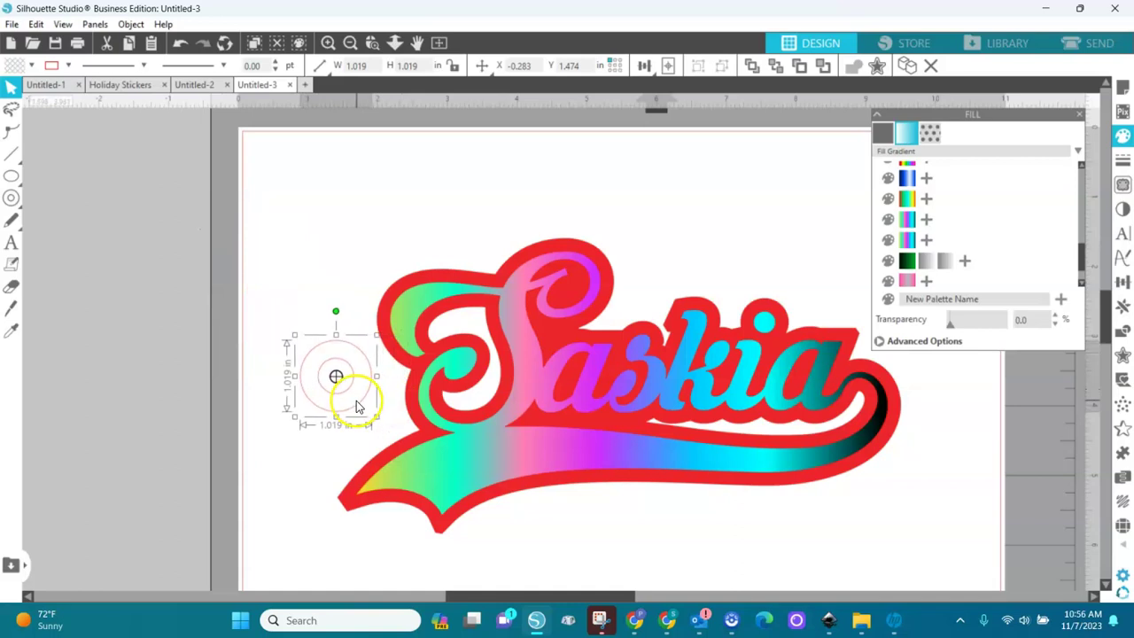
{"action": "left_click", "coordinate": [29, 66]}
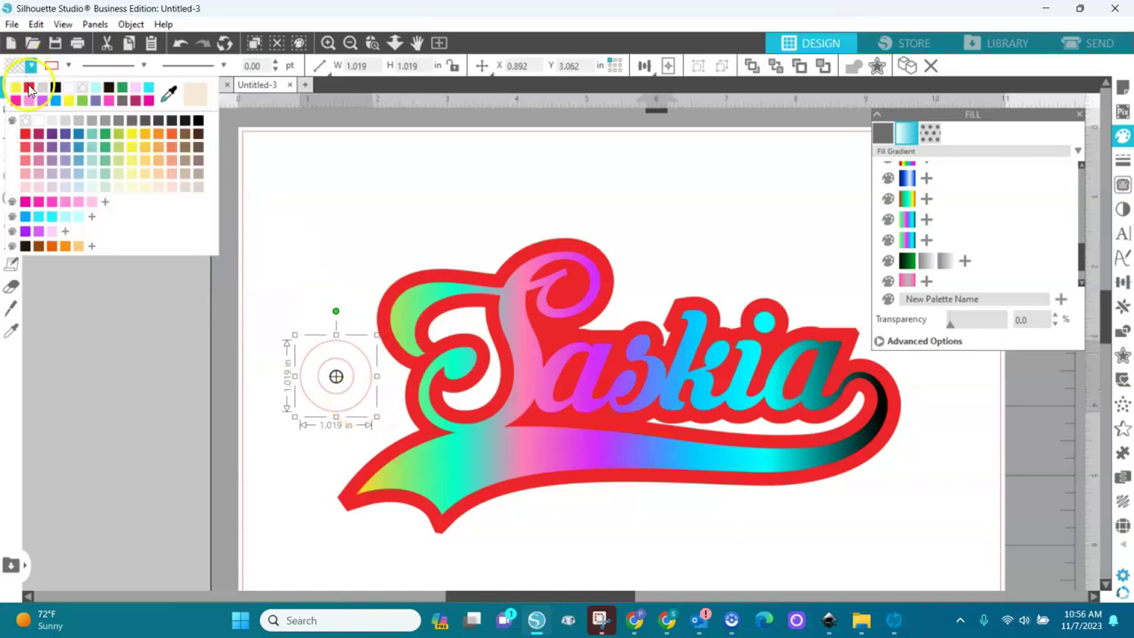
{"action": "left_click", "coordinate": [29, 89]}
{"action": "left_click_drag", "start_coordinate": [358, 399], "coordinate": [404, 397]}
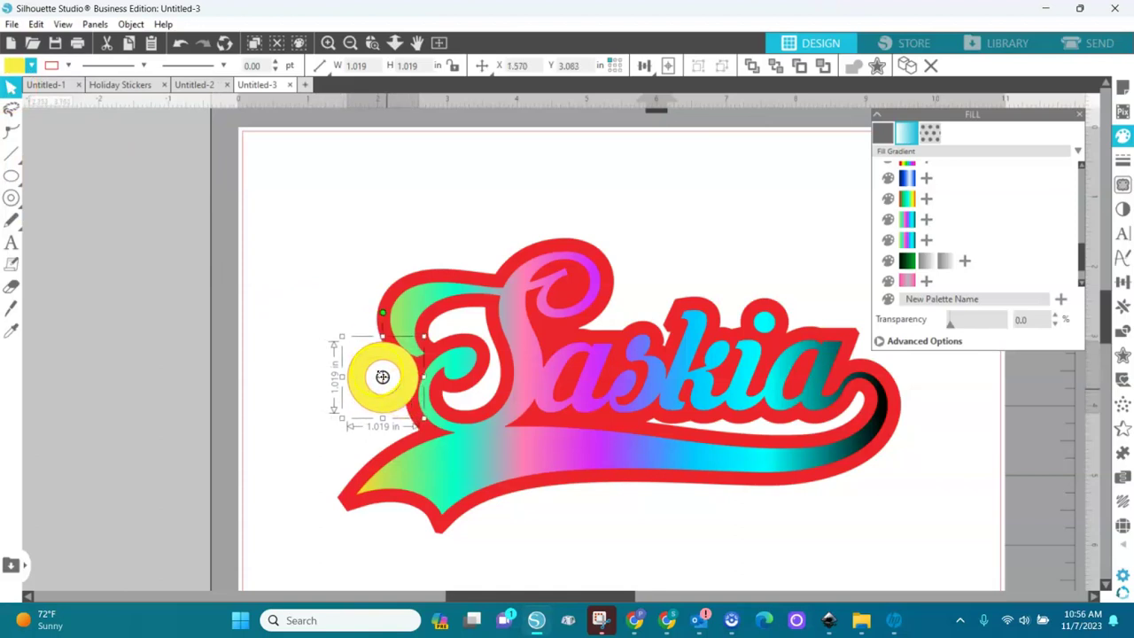
Step: Enlarge the yellow ring to about 1.320 in across and position it so that it overlaps the red offset
{"action": "left_click", "coordinate": [341, 340]}
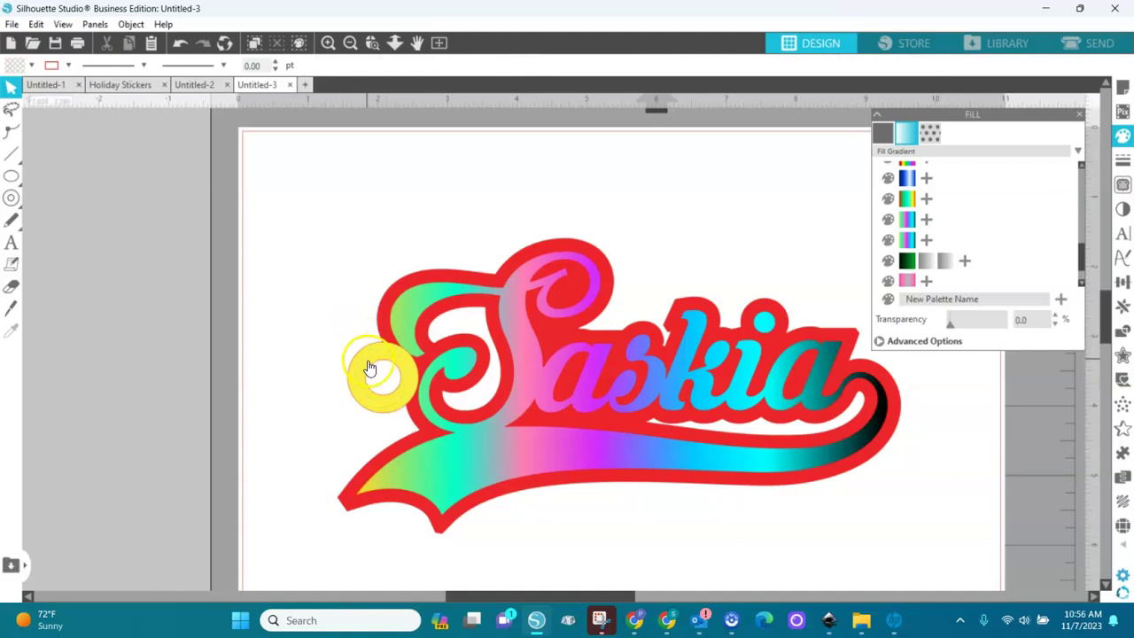
{"action": "left_click", "coordinate": [370, 368]}
{"action": "left_click_drag", "start_coordinate": [341, 339], "coordinate": [322, 316]}
{"action": "left_click_drag", "start_coordinate": [403, 387], "coordinate": [402, 404]}
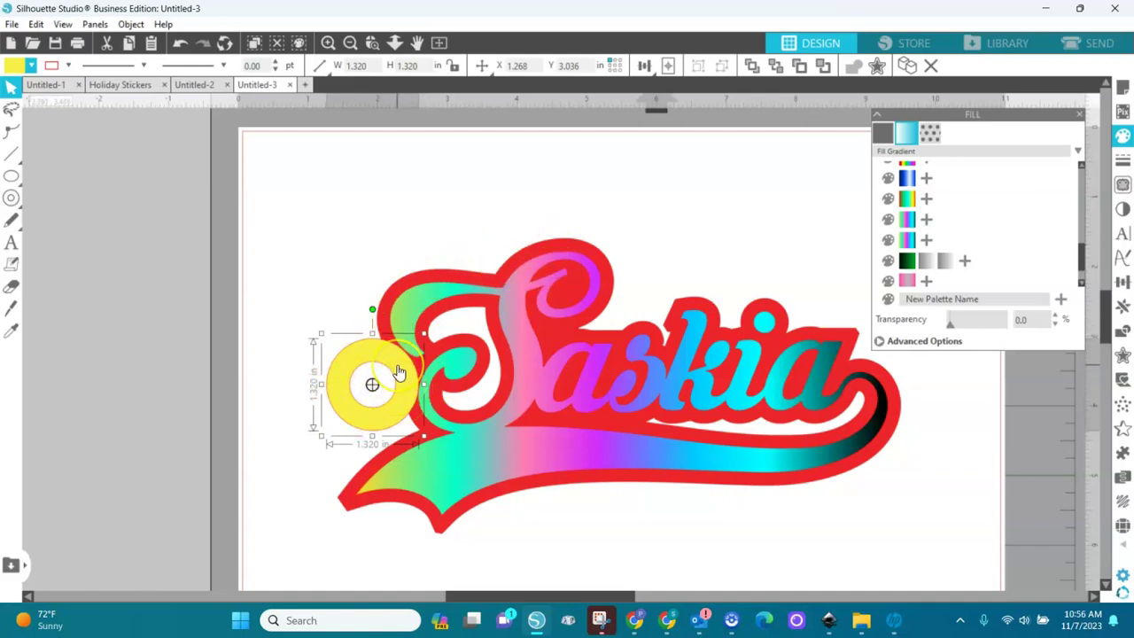
Step: Weld the yellow ring to the red offset and send the welded shape behind the gradient lettering
{"action": "left_click", "coordinate": [405, 281]}
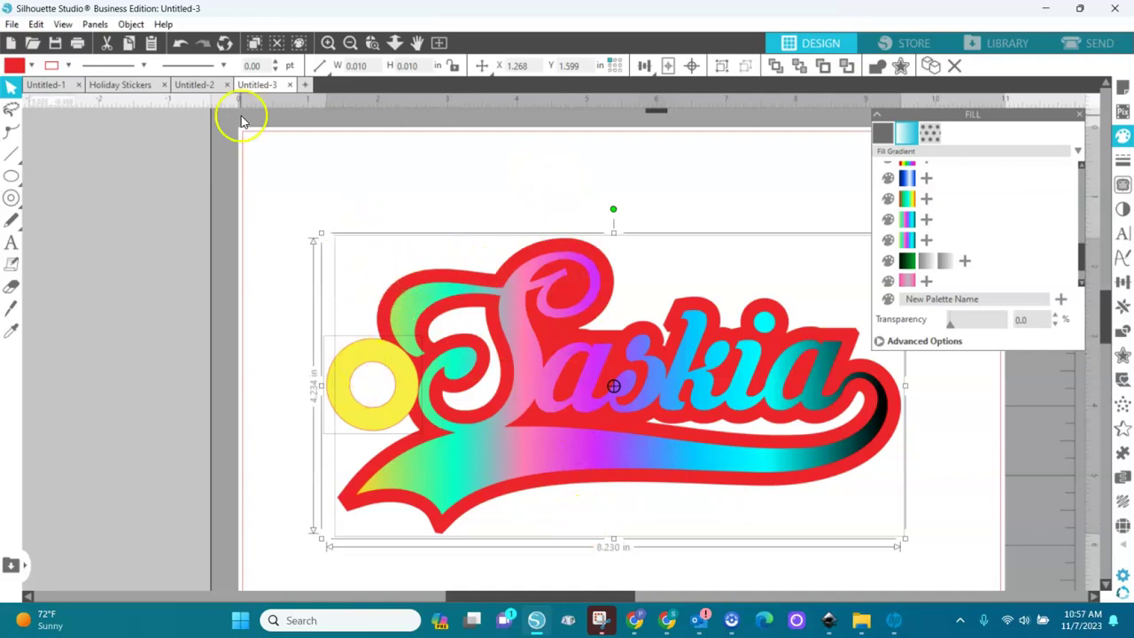
{"action": "right_click", "coordinate": [383, 269]}
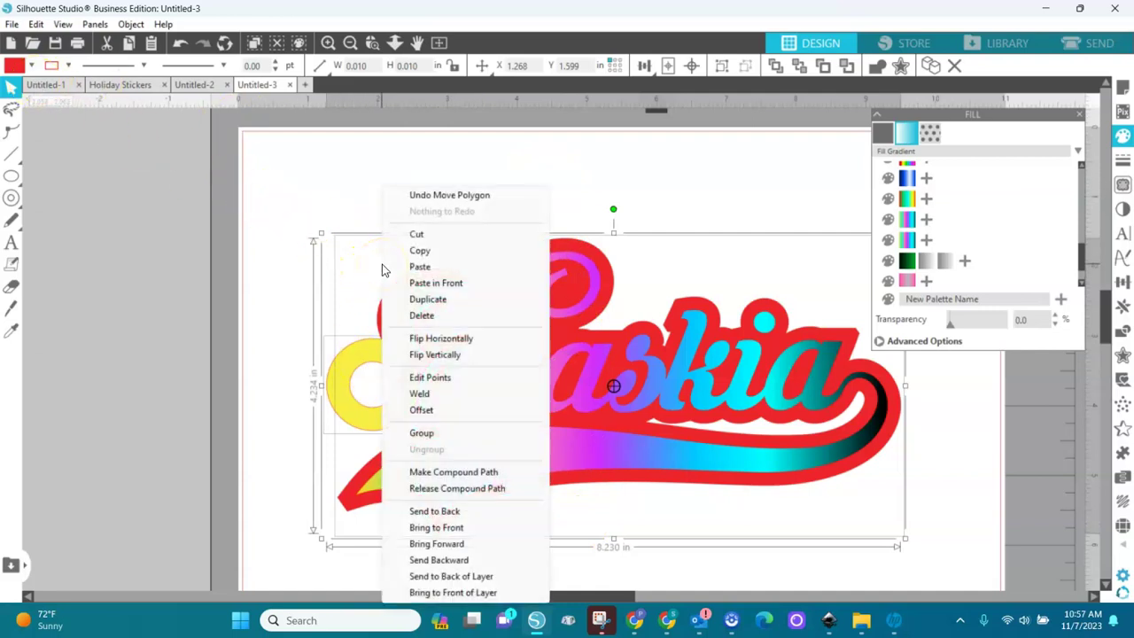
{"action": "left_click", "coordinate": [415, 393]}
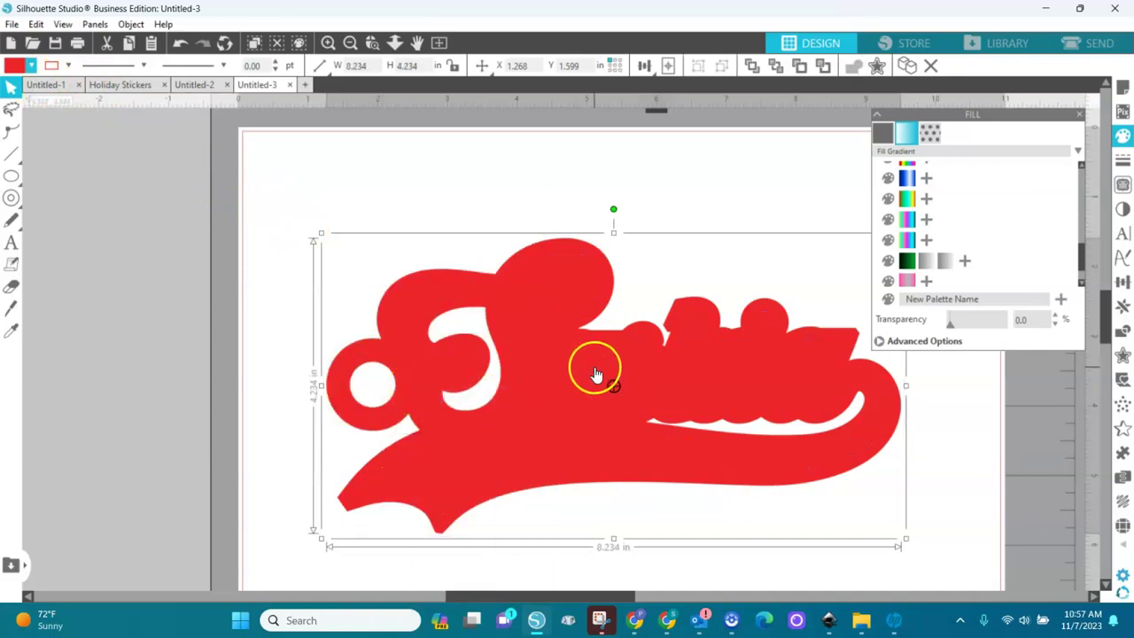
{"action": "left_click", "coordinate": [773, 68]}
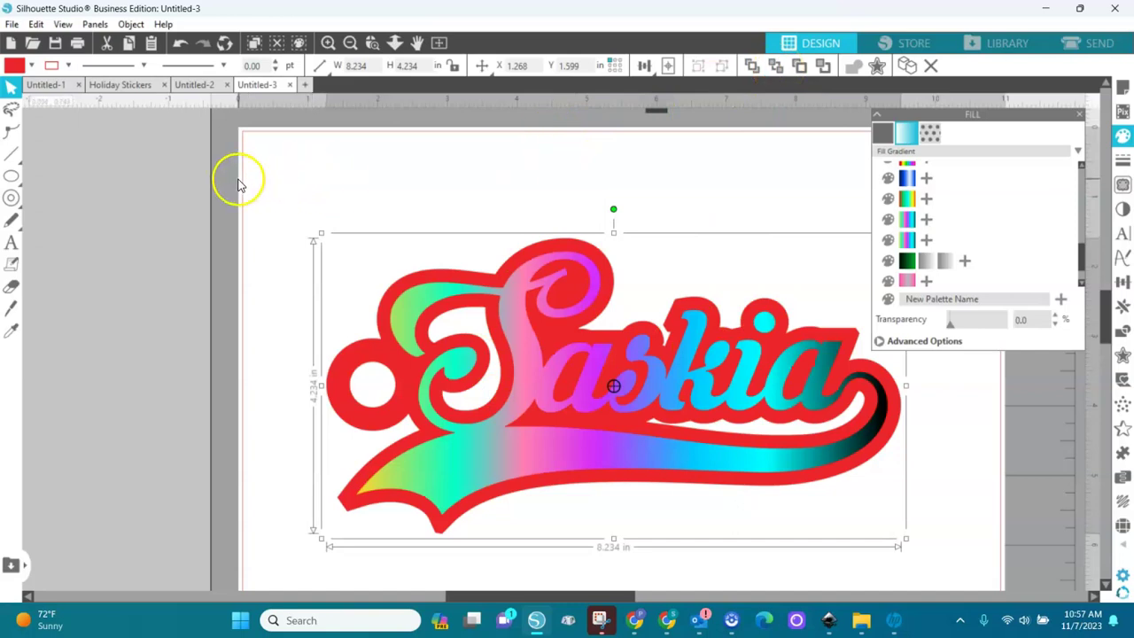
Step: Scale the lettering and its red backing down together to about 2.779 in wide and reposition them on the page
{"action": "left_click_drag", "start_coordinate": [222, 169], "coordinate": [928, 571]}
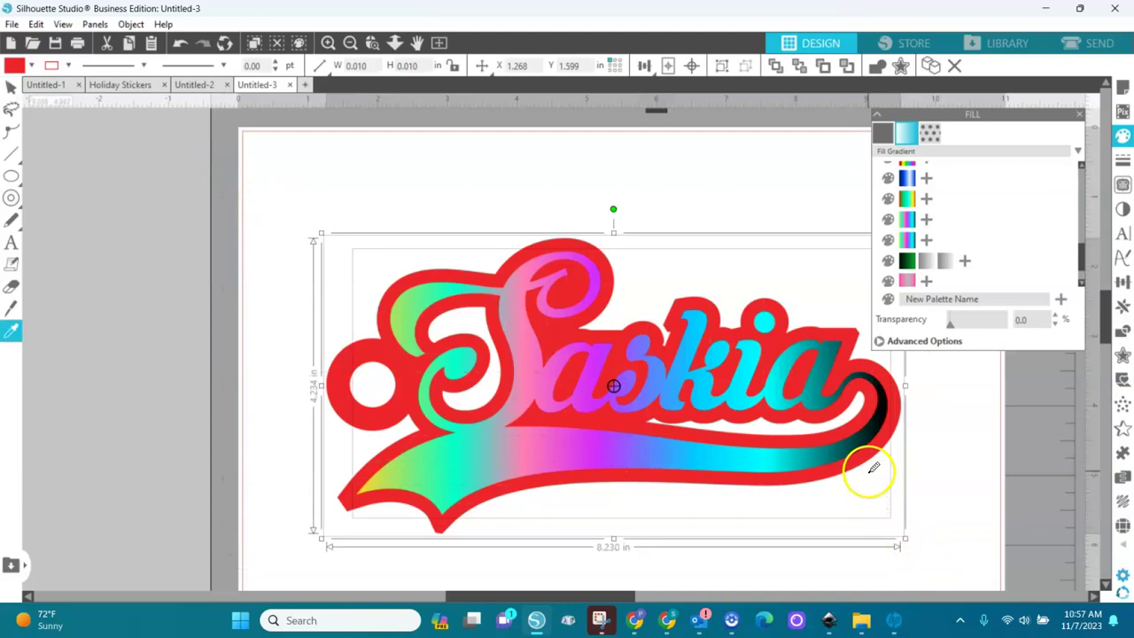
{"action": "left_click_drag", "start_coordinate": [904, 537], "coordinate": [509, 389]}
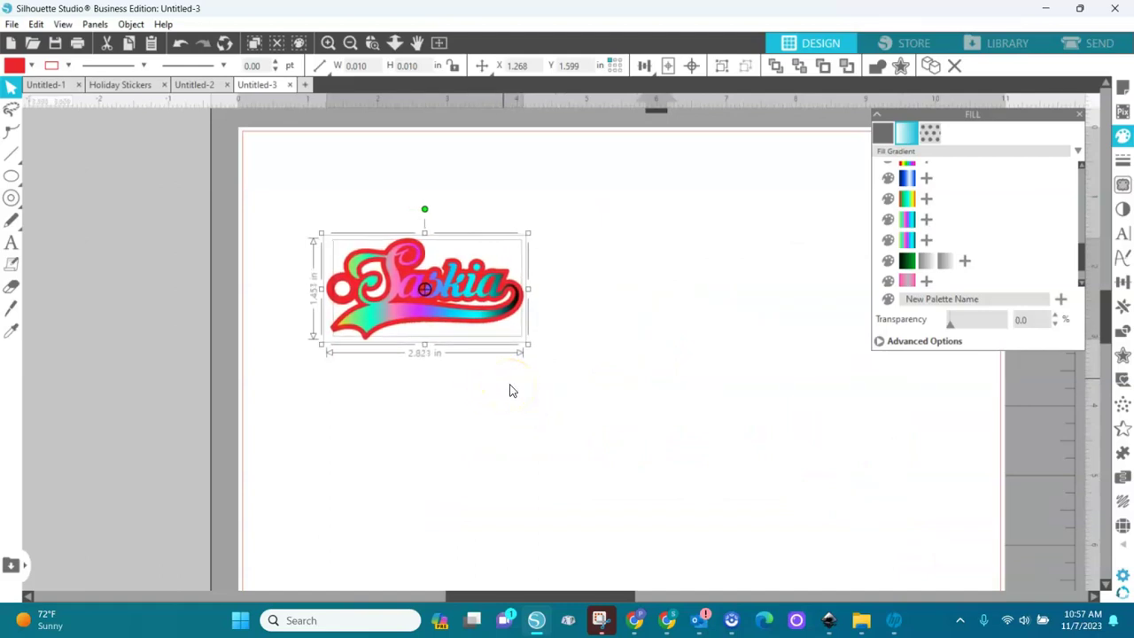
{"action": "left_click_drag", "start_coordinate": [509, 391], "coordinate": [508, 389]}
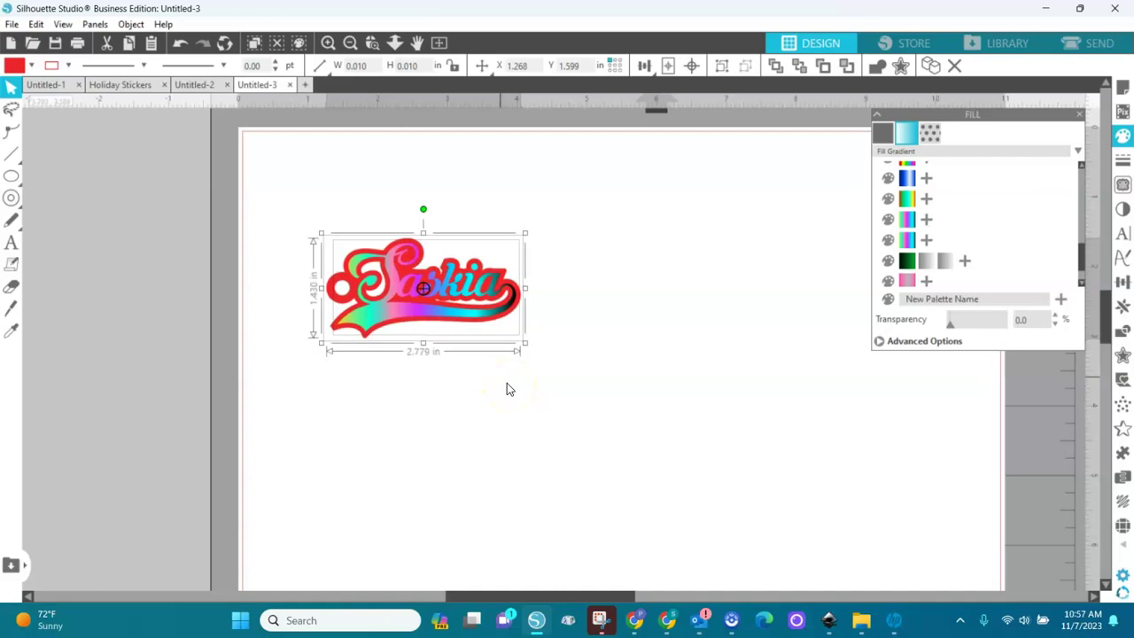
{"action": "left_click_drag", "start_coordinate": [471, 324], "coordinate": [507, 297]}
{"action": "left_click", "coordinate": [558, 321]}
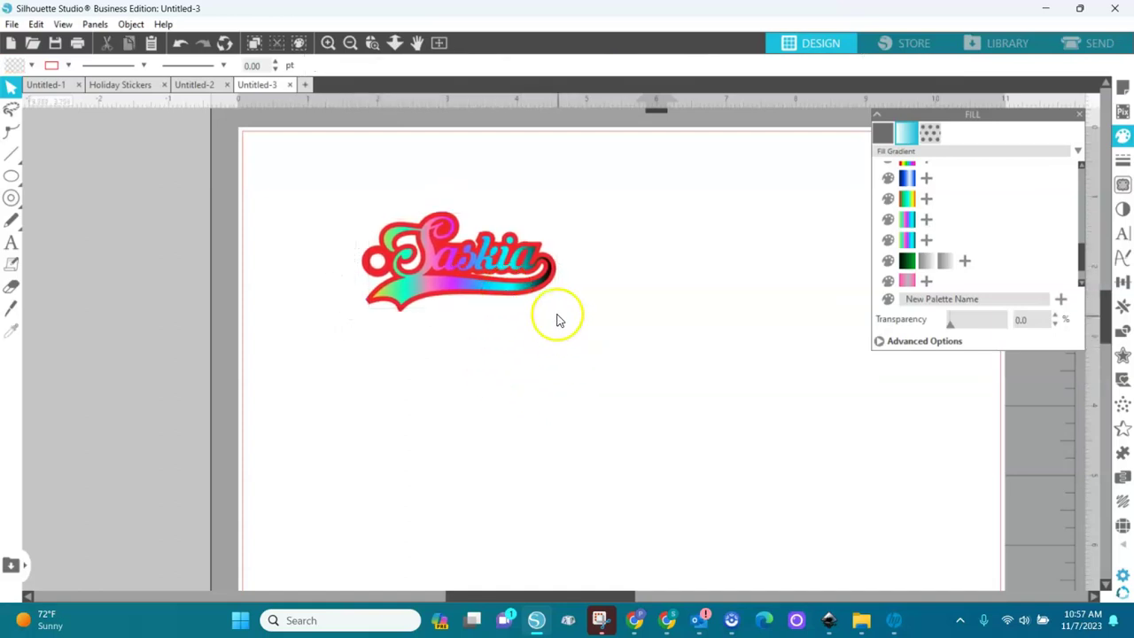
Step: Change the fill of the red backing shape to white
{"action": "left_click", "coordinate": [555, 269]}
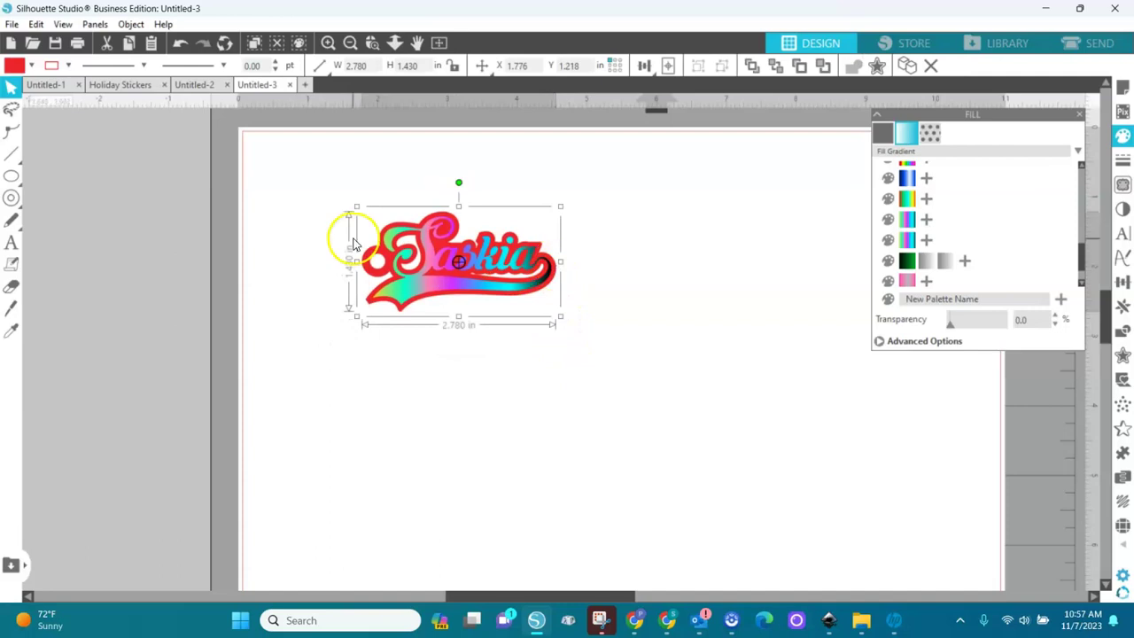
{"action": "left_click", "coordinate": [31, 67]}
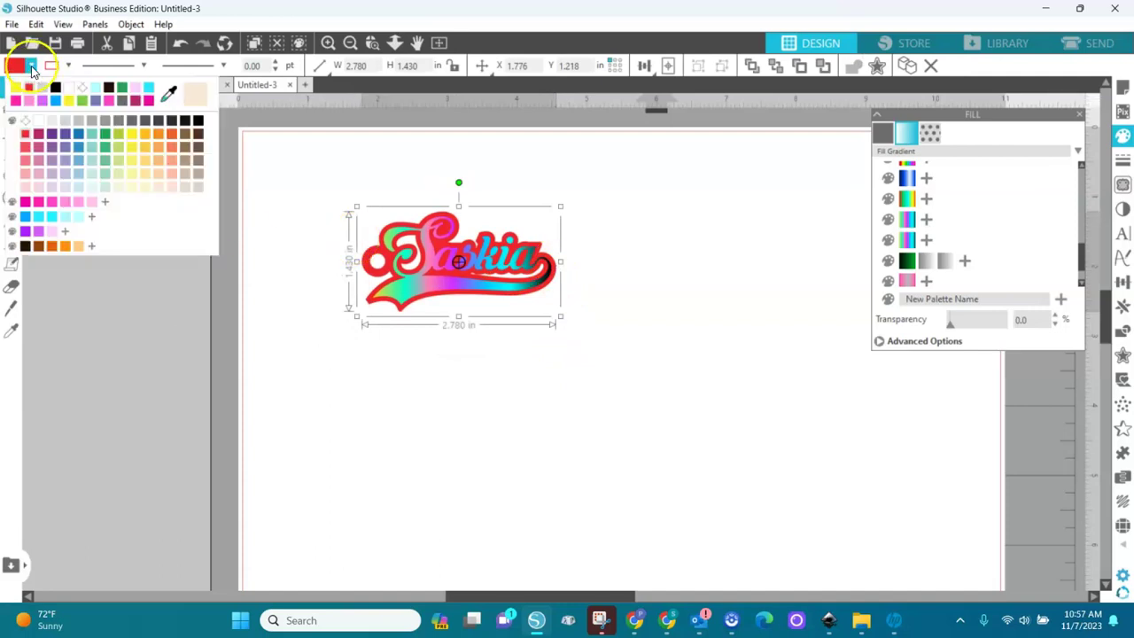
{"action": "left_click", "coordinate": [69, 88]}
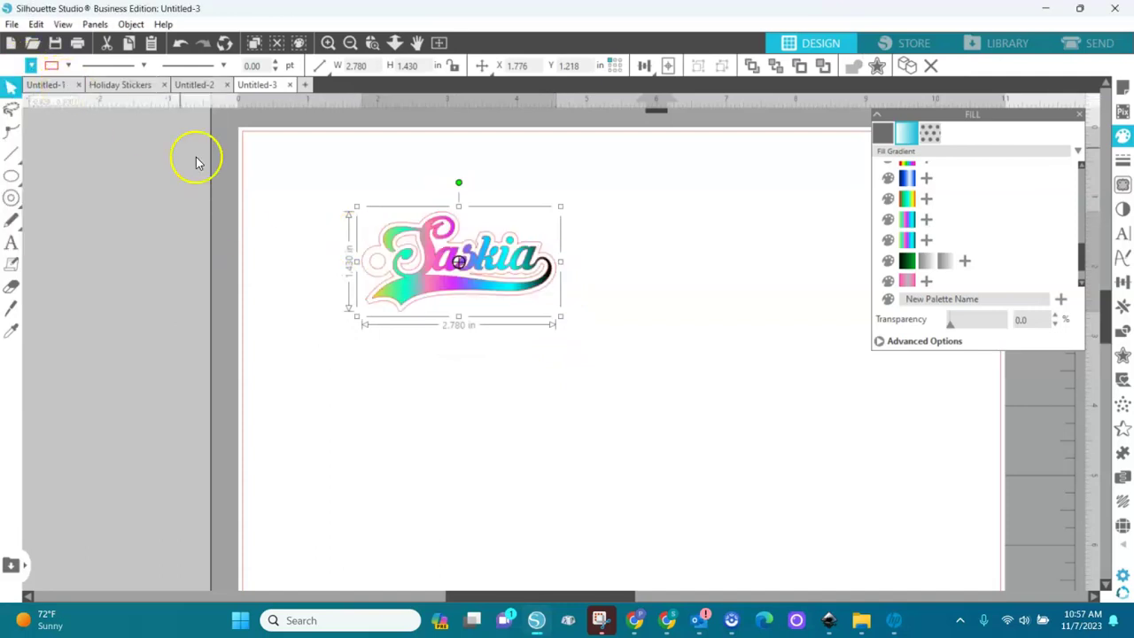
Step: Group the lettering with its white backing and place a copy of the group to the right of the original
{"action": "left_click_drag", "start_coordinate": [299, 175], "coordinate": [587, 346]}
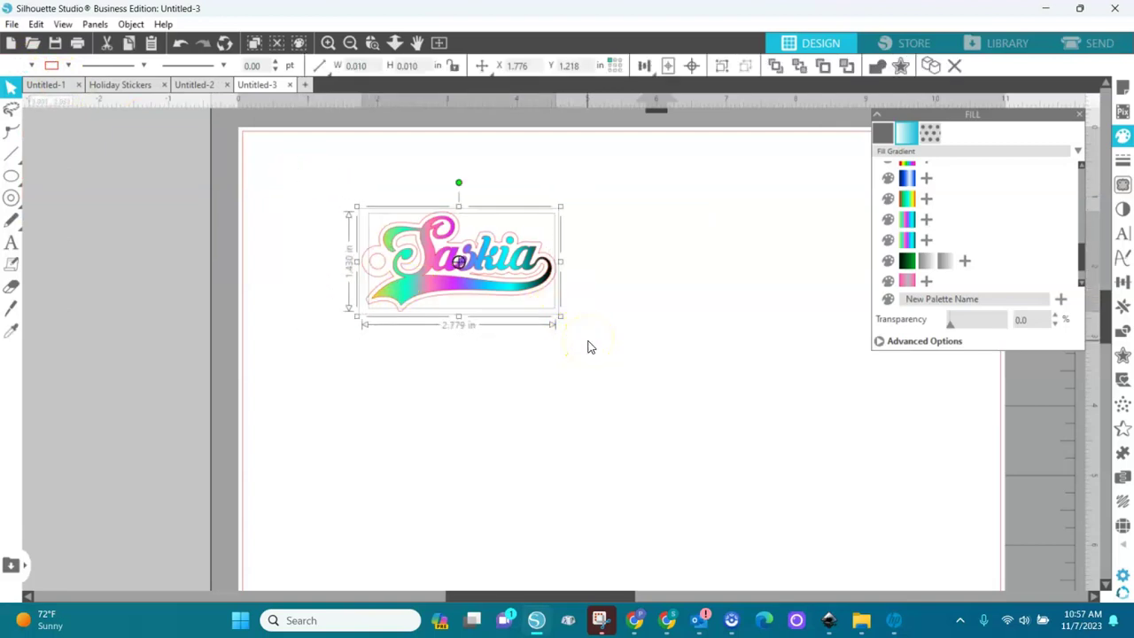
{"action": "key", "text": "i"}
{"action": "key", "text": "ctrl+g"}
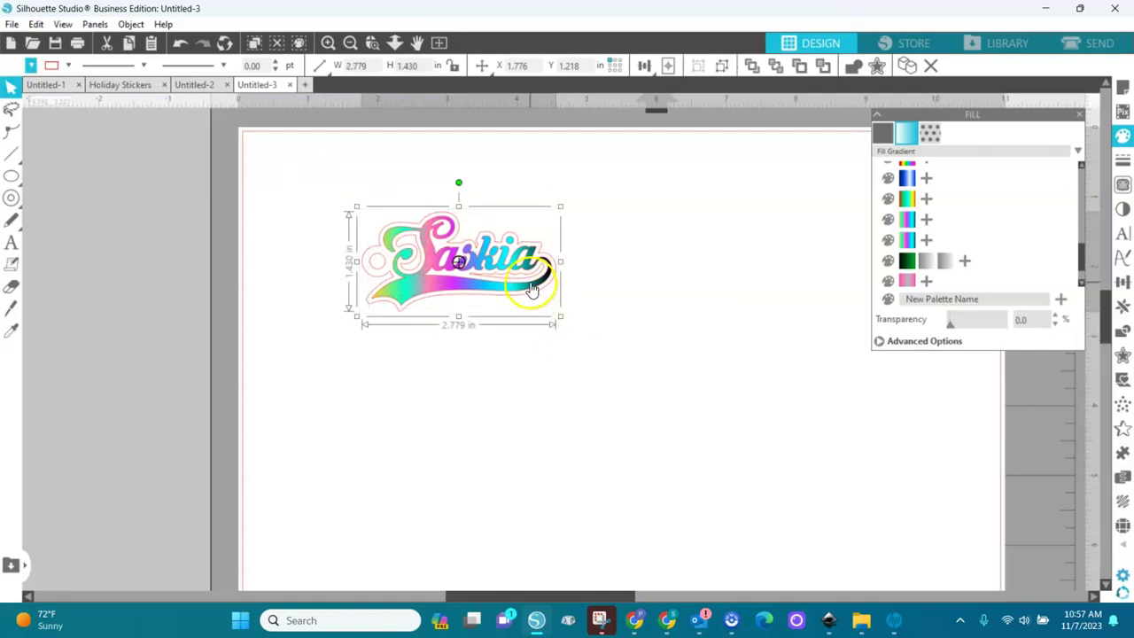
{"action": "left_click_drag", "start_coordinate": [531, 290], "coordinate": [551, 315]}
{"action": "key", "text": "ctrl+c"}
{"action": "key", "text": "ctrl+v"}
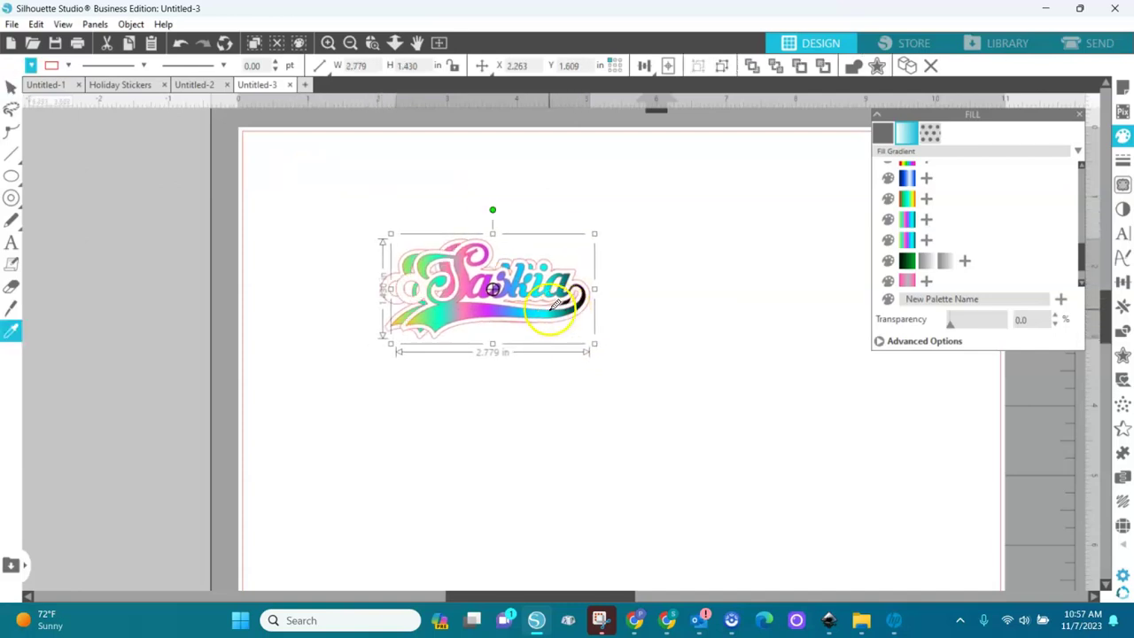
{"action": "left_click_drag", "start_coordinate": [549, 317], "coordinate": [727, 315]}
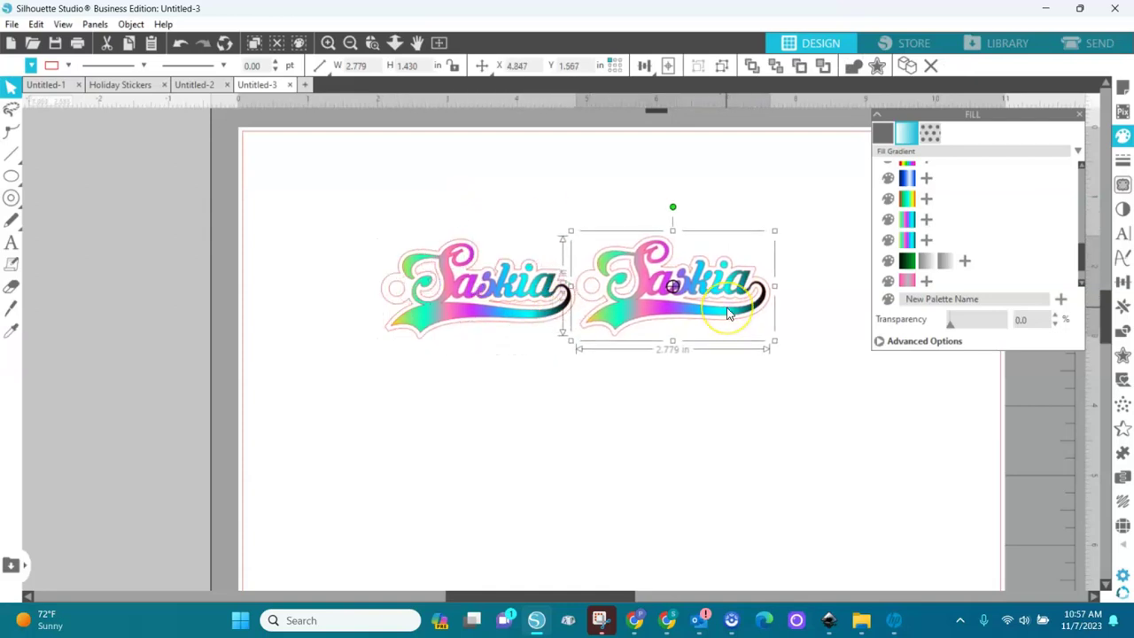
Step: Ungroup the copy, delete its gradient lettering and move the remaining outline slightly farther from the original
{"action": "right_click", "coordinate": [727, 314]}
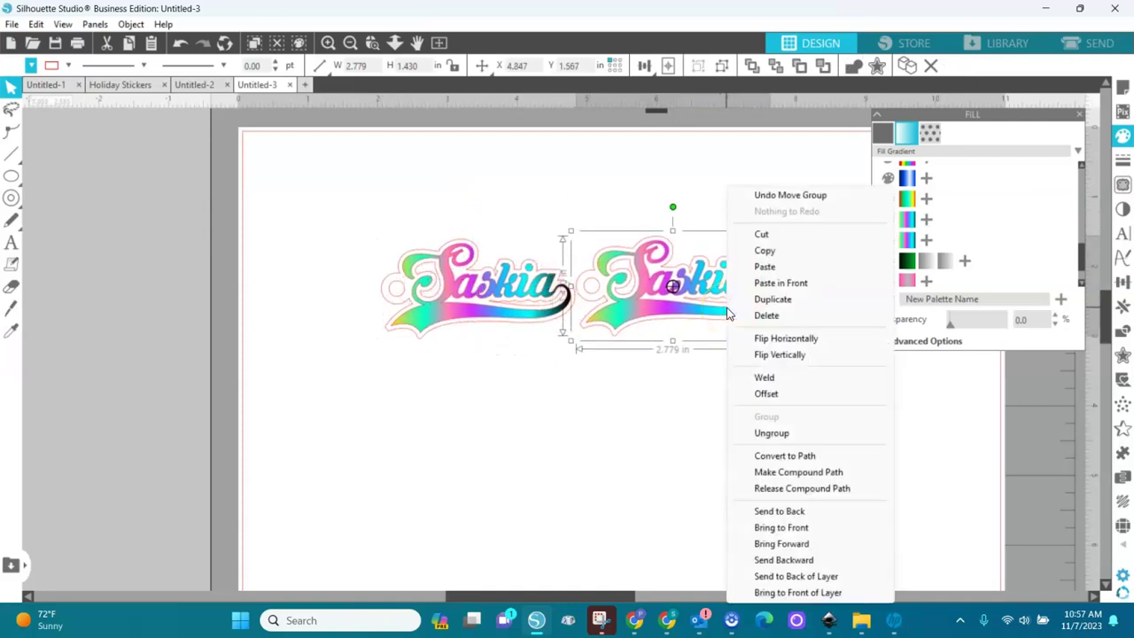
{"action": "left_click", "coordinate": [772, 433]}
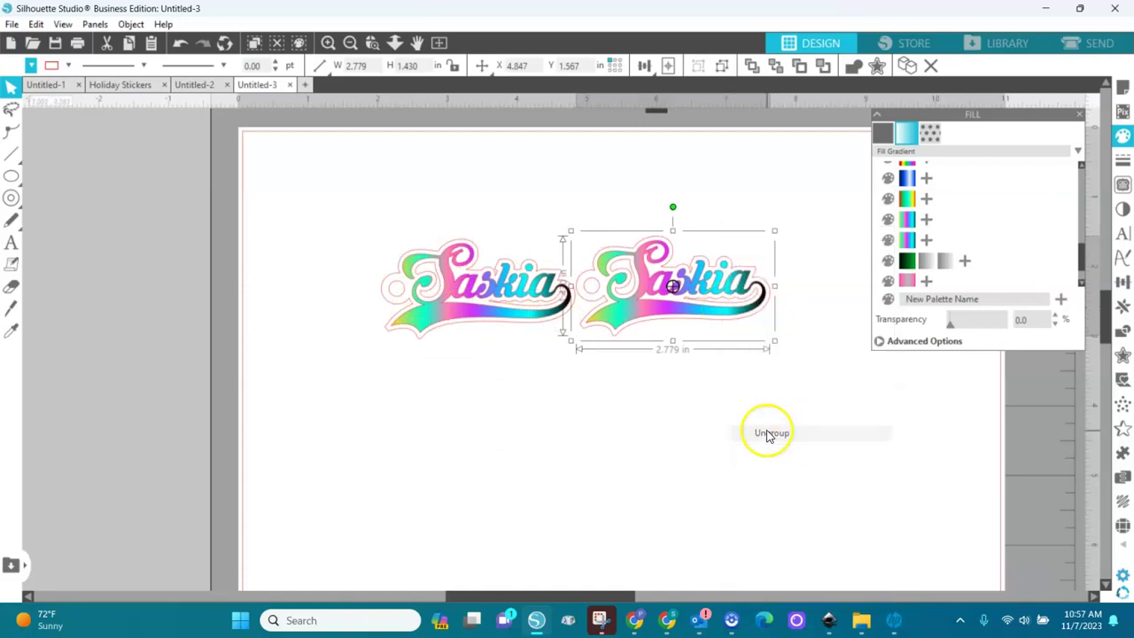
{"action": "left_click", "coordinate": [728, 282]}
{"action": "key", "text": "Delete"}
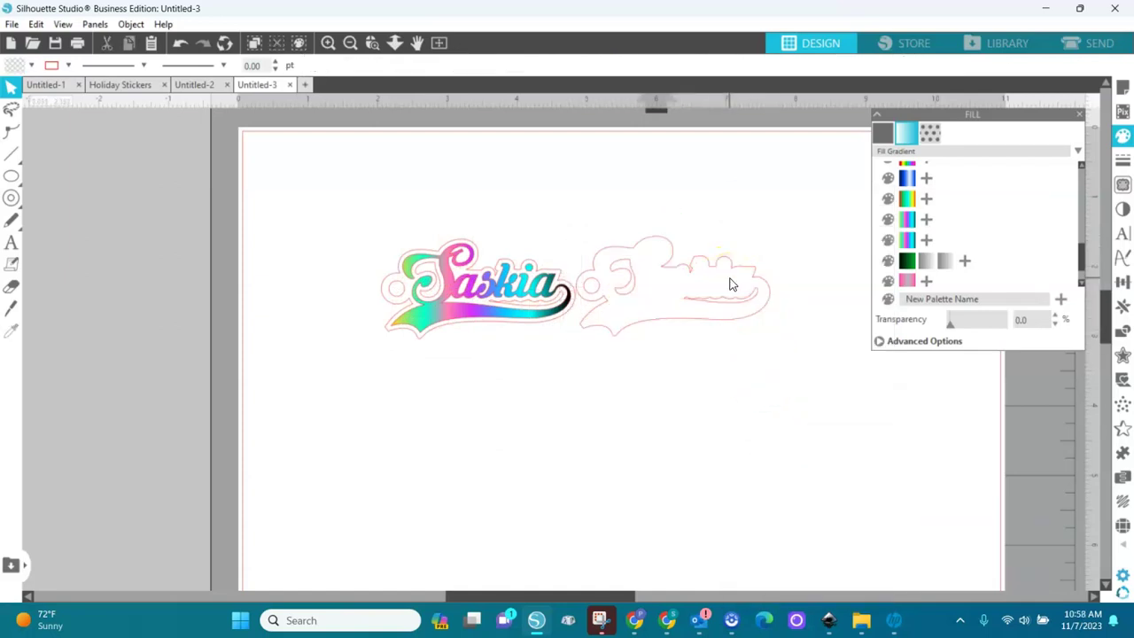
{"action": "left_click_drag", "start_coordinate": [697, 296], "coordinate": [729, 298]}
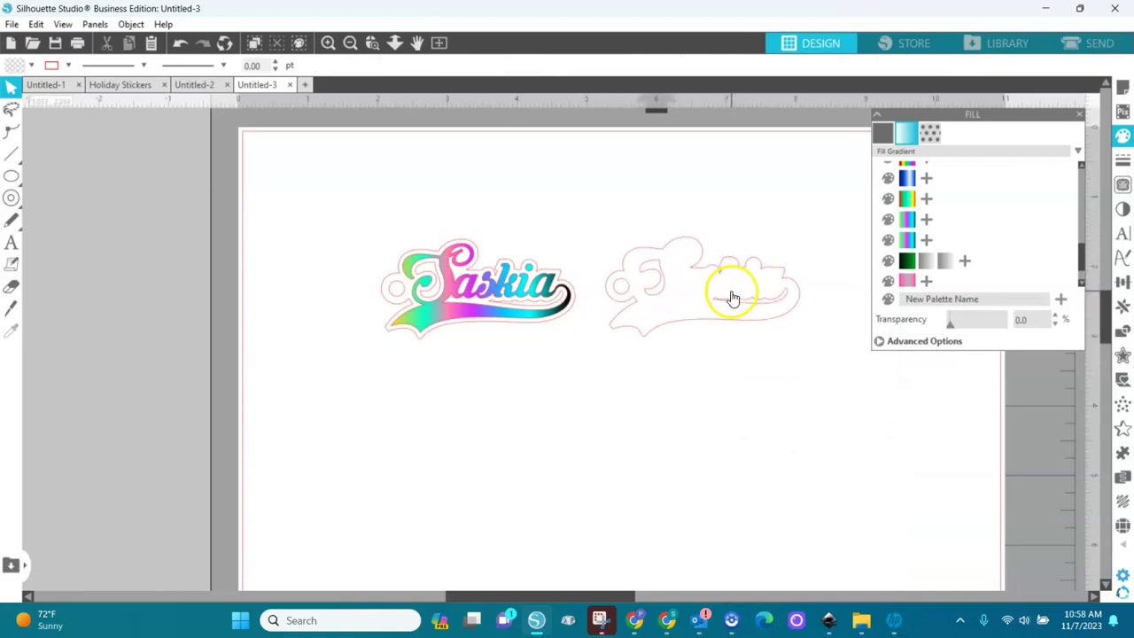
Step: Close the fill settings and turn on registration marks for the page
{"action": "left_click", "coordinate": [1077, 114]}
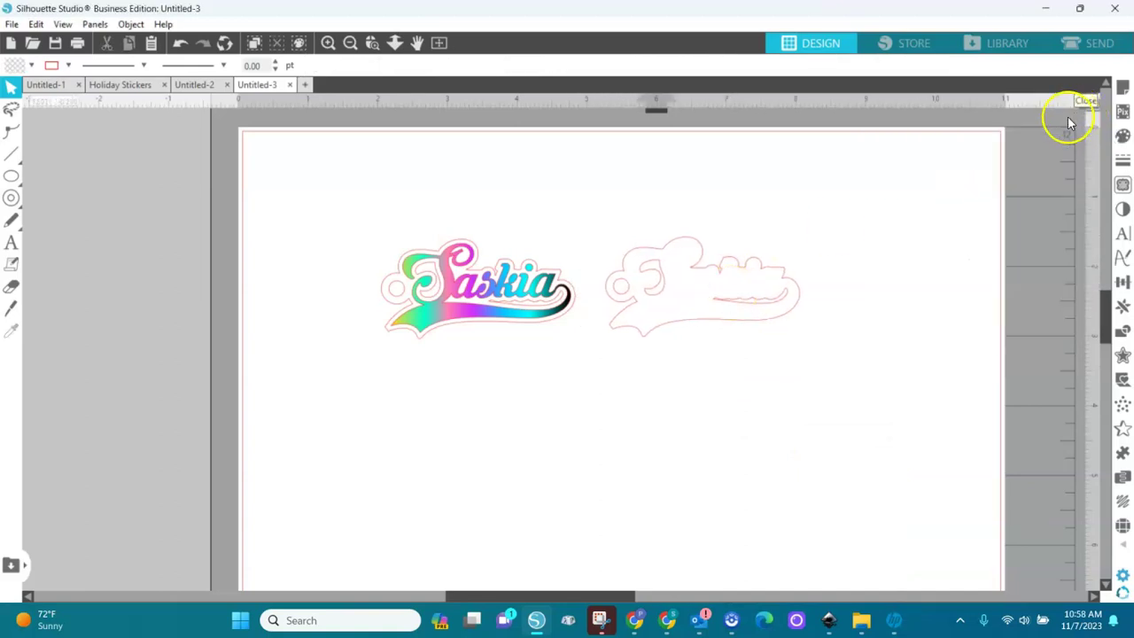
{"action": "left_click", "coordinate": [1122, 88]}
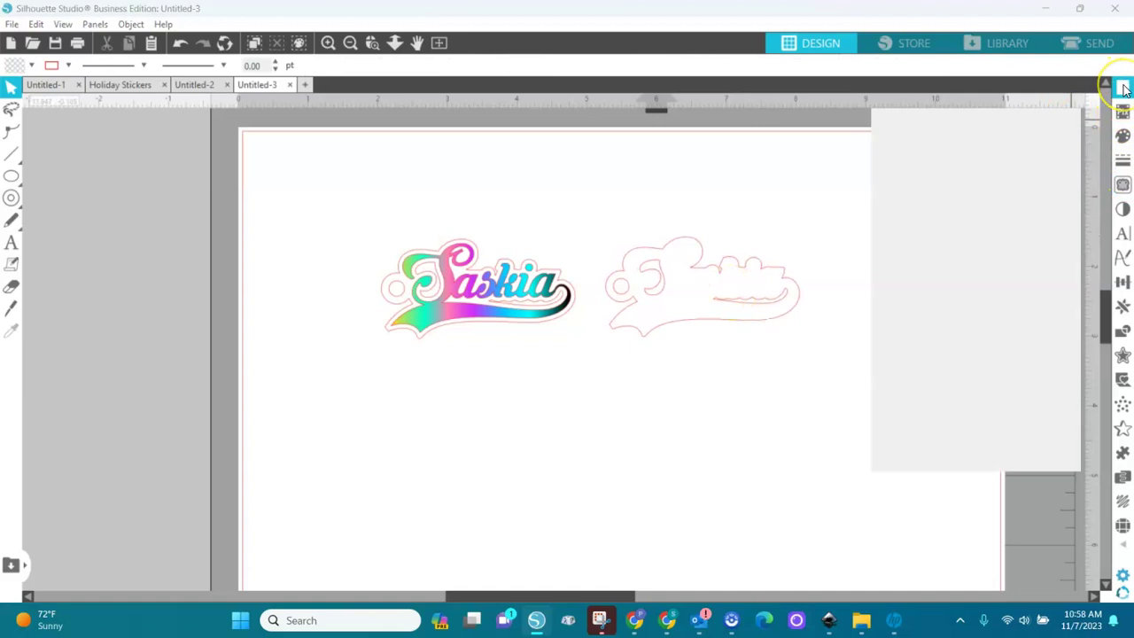
{"action": "left_click", "coordinate": [929, 133]}
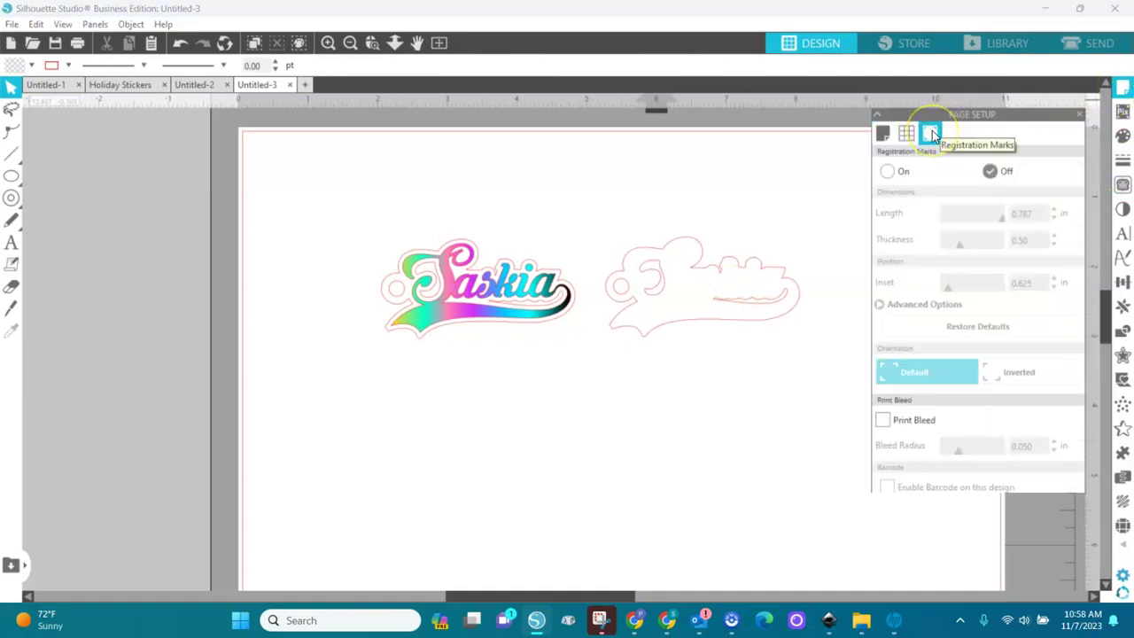
{"action": "left_click", "coordinate": [888, 172]}
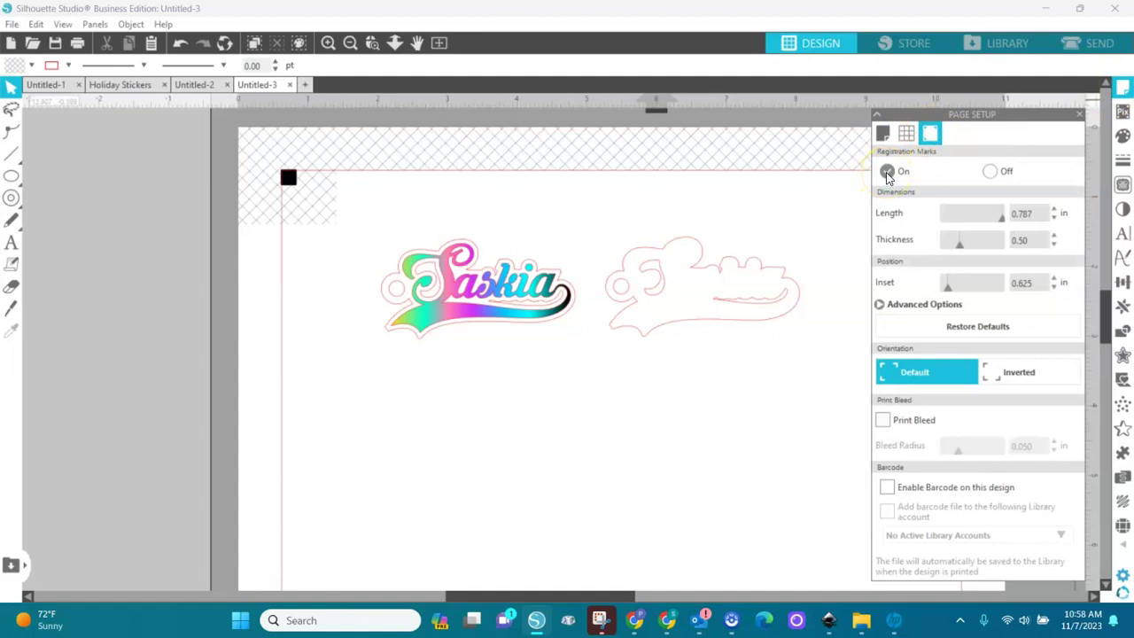
{"action": "left_click", "coordinate": [1079, 117]}
{"action": "left_click", "coordinate": [351, 44]}
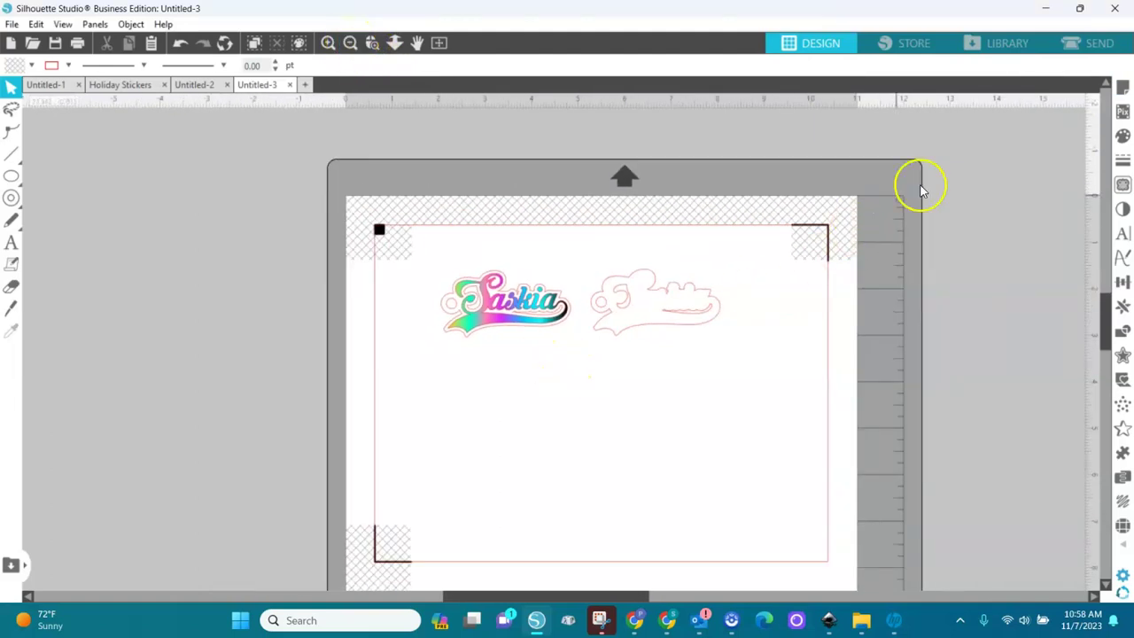
Step: Show the print border in the page setup
{"action": "left_click", "coordinate": [1121, 86]}
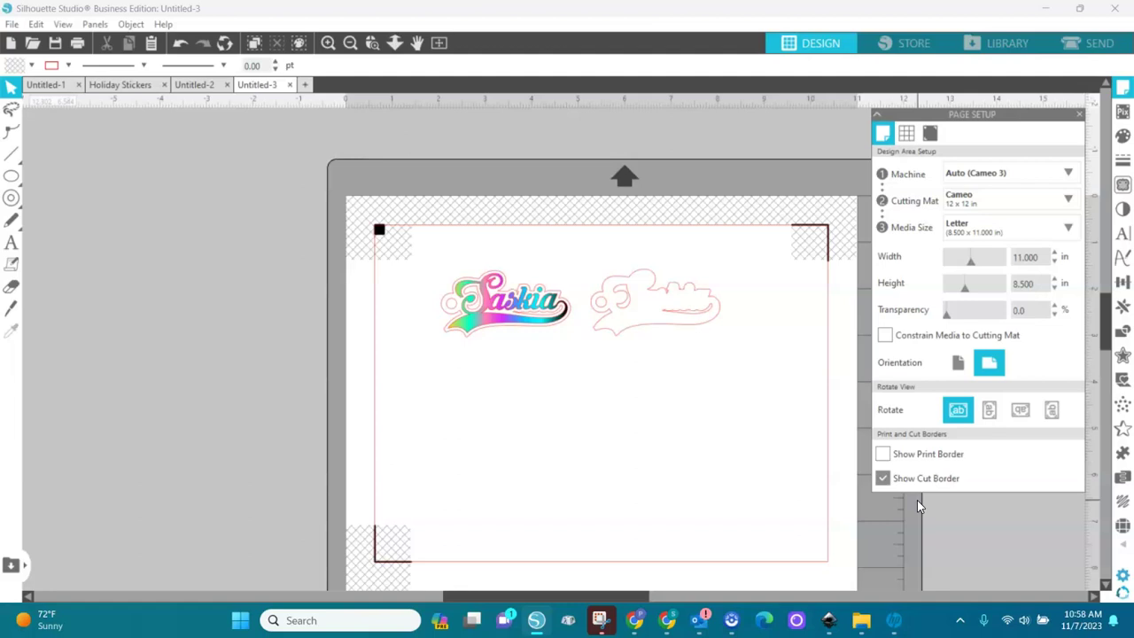
{"action": "left_click", "coordinate": [883, 454]}
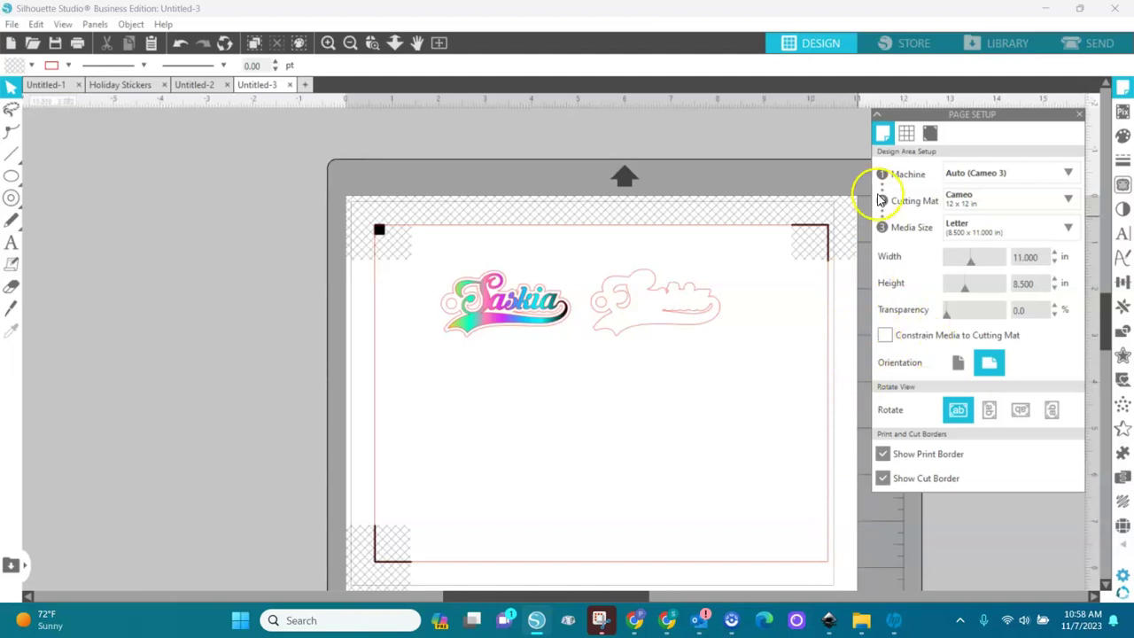
Step: Try registration mark insets of 0.394 in and 0.519 in and return the inset to 0.625 in
{"action": "left_click", "coordinate": [930, 132]}
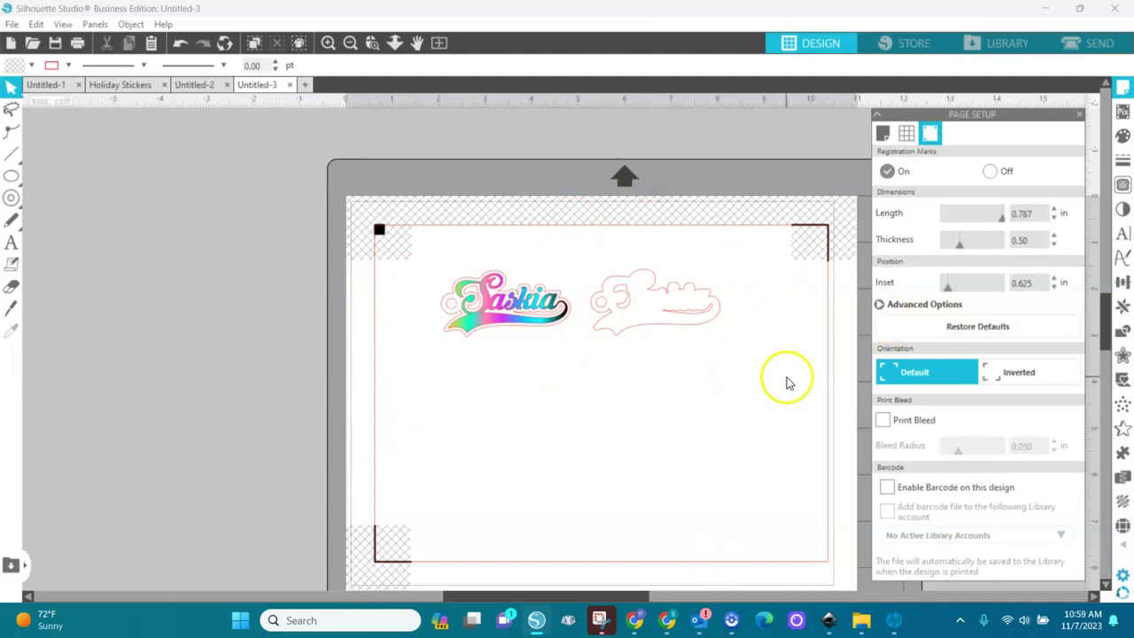
{"action": "left_click", "coordinate": [1054, 289]}
{"action": "left_click", "coordinate": [1054, 288]}
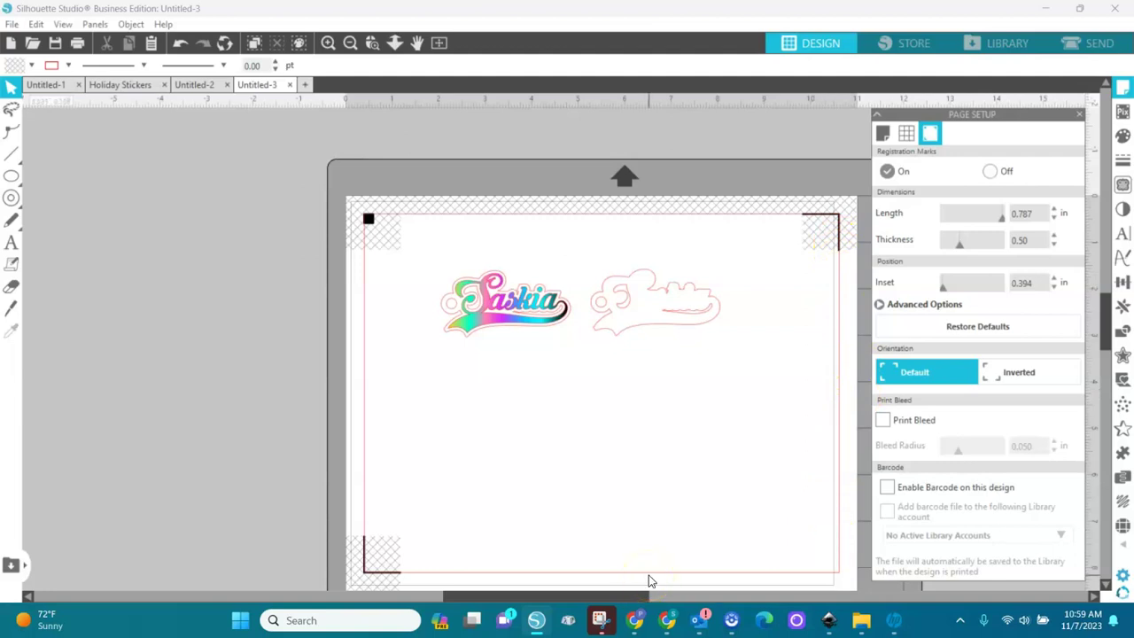
{"action": "left_click", "coordinate": [1055, 278]}
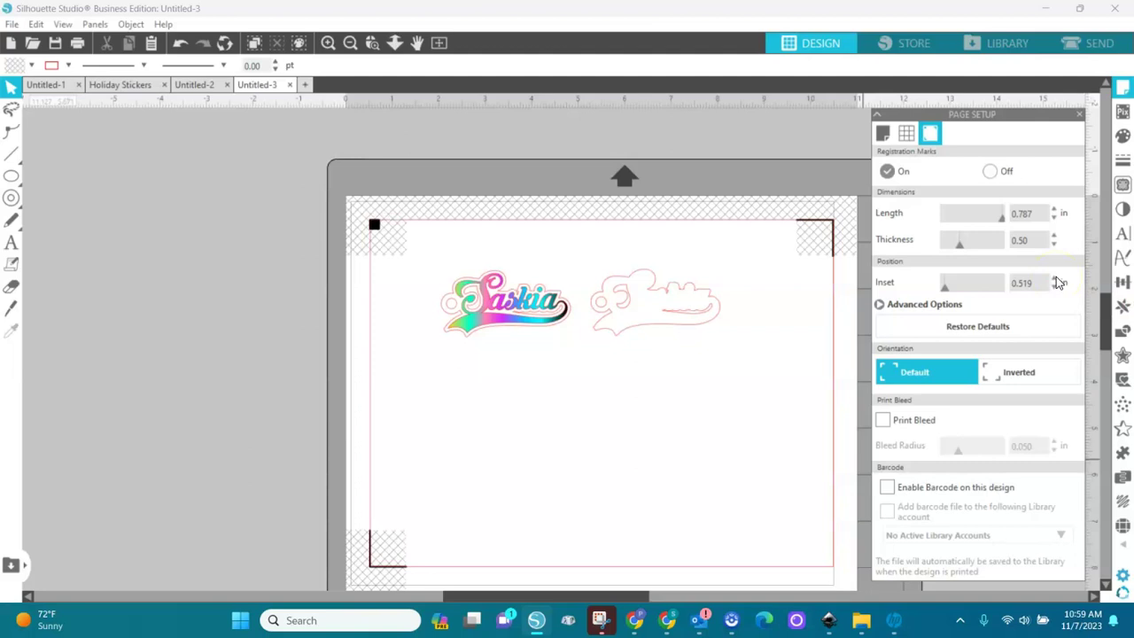
{"action": "left_click", "coordinate": [1054, 278]}
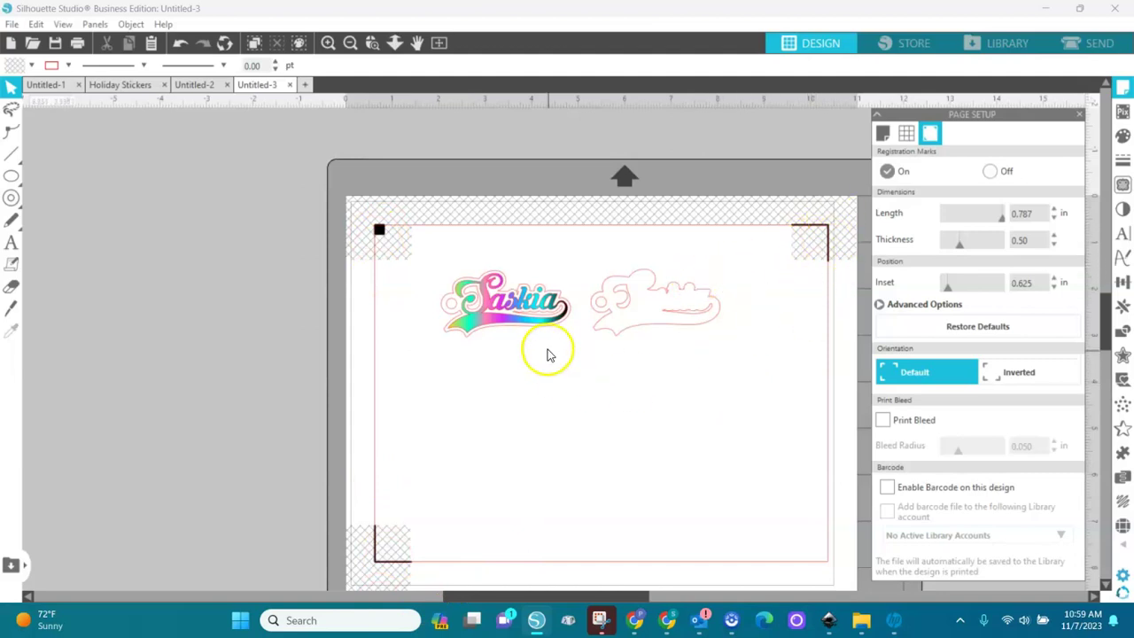
Step: Move the gradient keychain and its plain outline copy together into the upper-left corner of the registration mark area
{"action": "left_click_drag", "start_coordinate": [521, 317], "coordinate": [465, 271]}
{"action": "left_click_drag", "start_coordinate": [620, 283], "coordinate": [561, 250]}
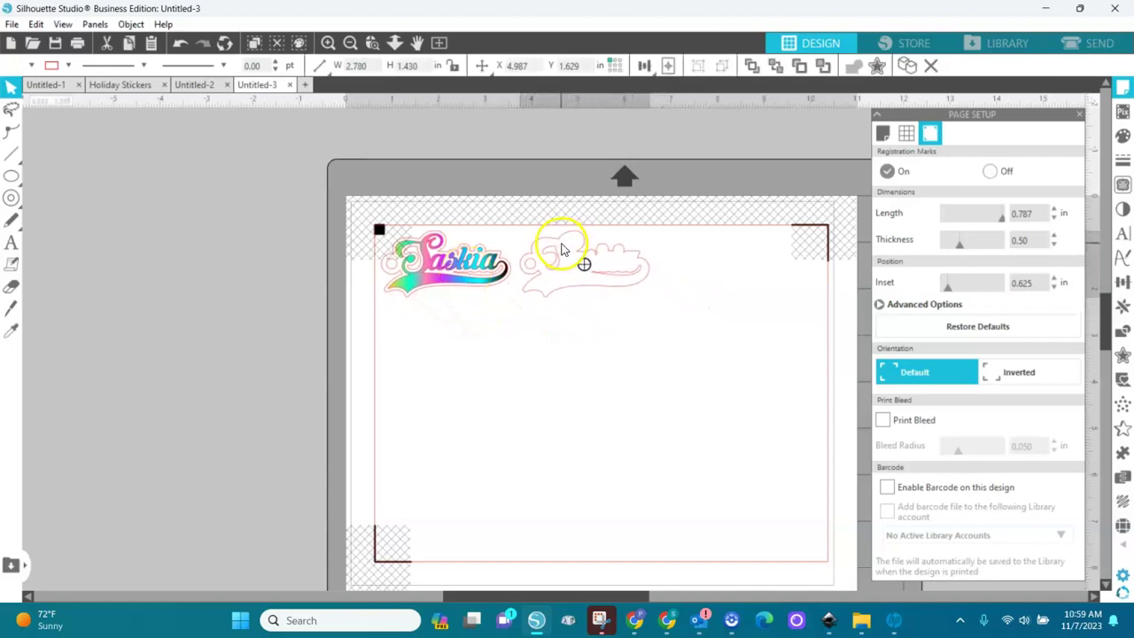
{"action": "left_click", "coordinate": [561, 250]}
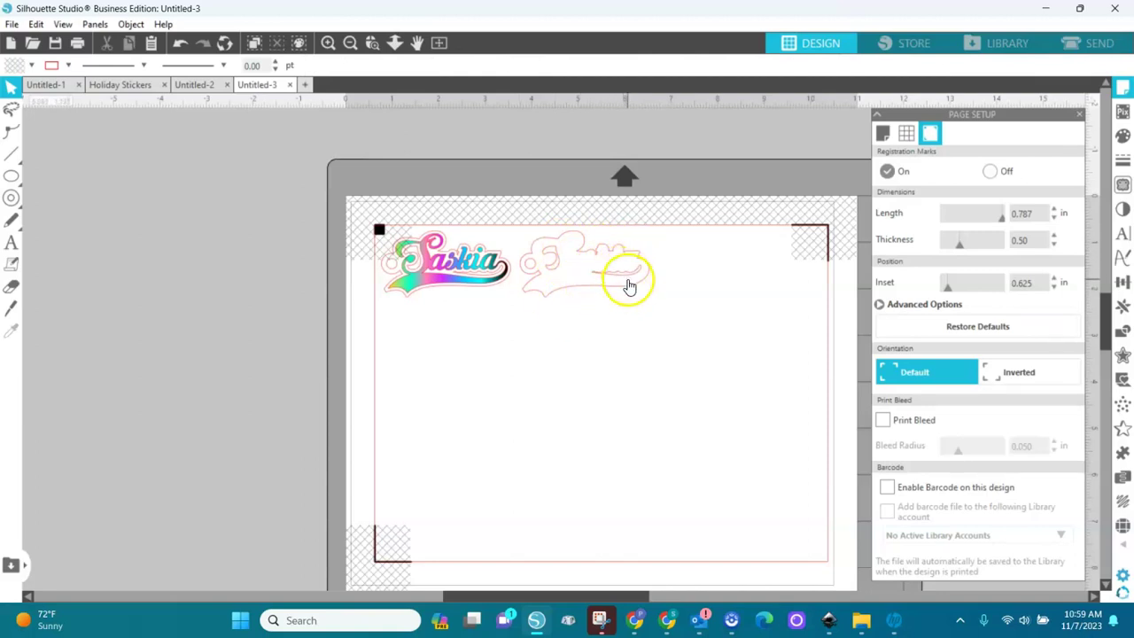
Step: Duplicate the plain outline and place the copy to its right, near the upper-right registration mark
{"action": "left_click_drag", "start_coordinate": [628, 286], "coordinate": [765, 286]}
{"action": "key", "text": "i"}
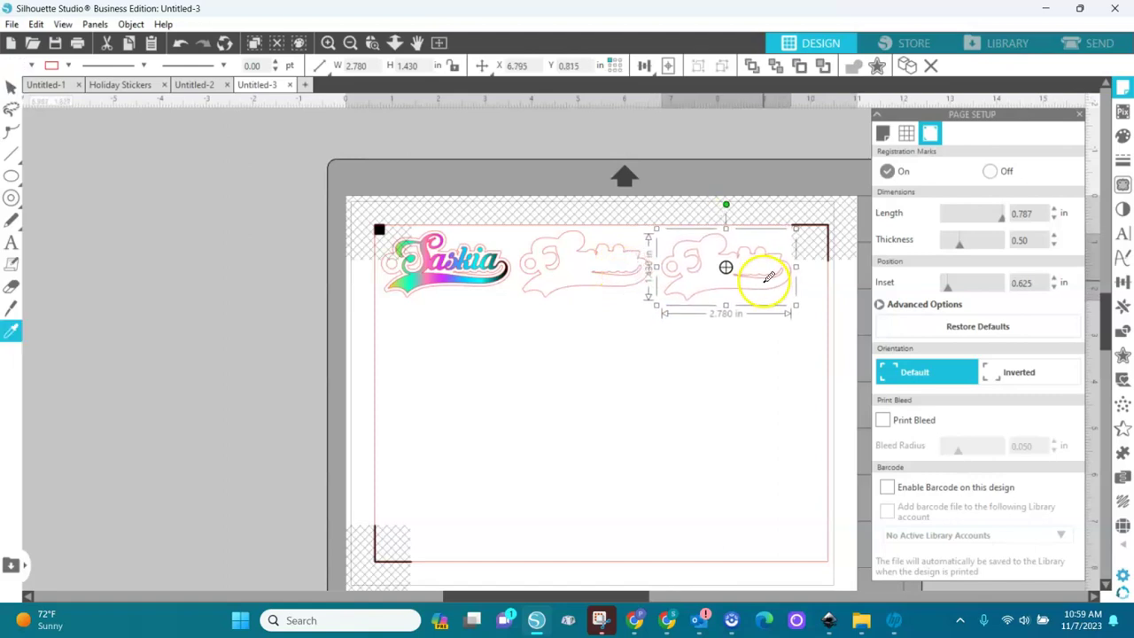
{"action": "key", "text": "v"}
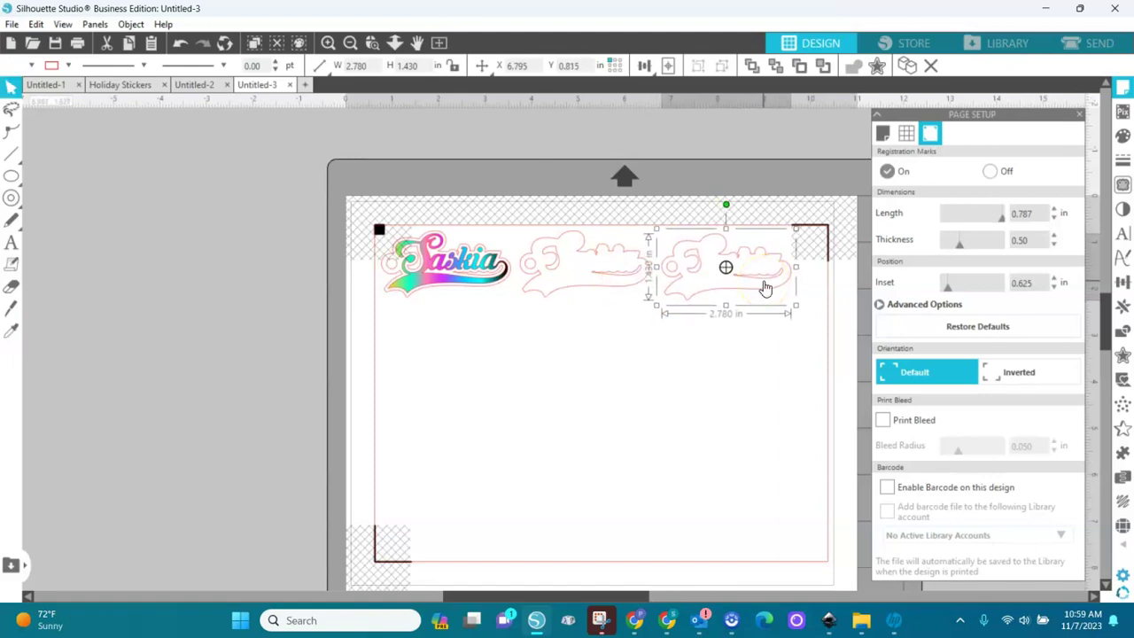
Step: Move the gradient keychain and the outline beside it off the page to the left, leaving the duplicate outline in place
{"action": "left_click", "coordinate": [607, 285]}
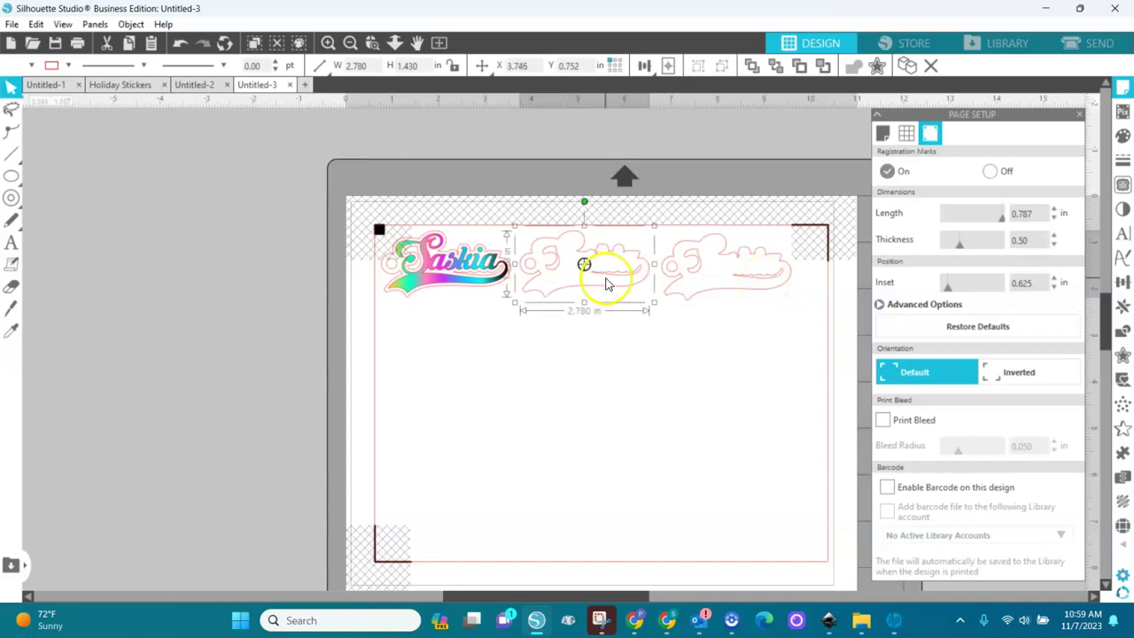
{"action": "left_click", "coordinate": [503, 273], "text": "shift"}
{"action": "left_click_drag", "start_coordinate": [501, 270], "coordinate": [127, 292]}
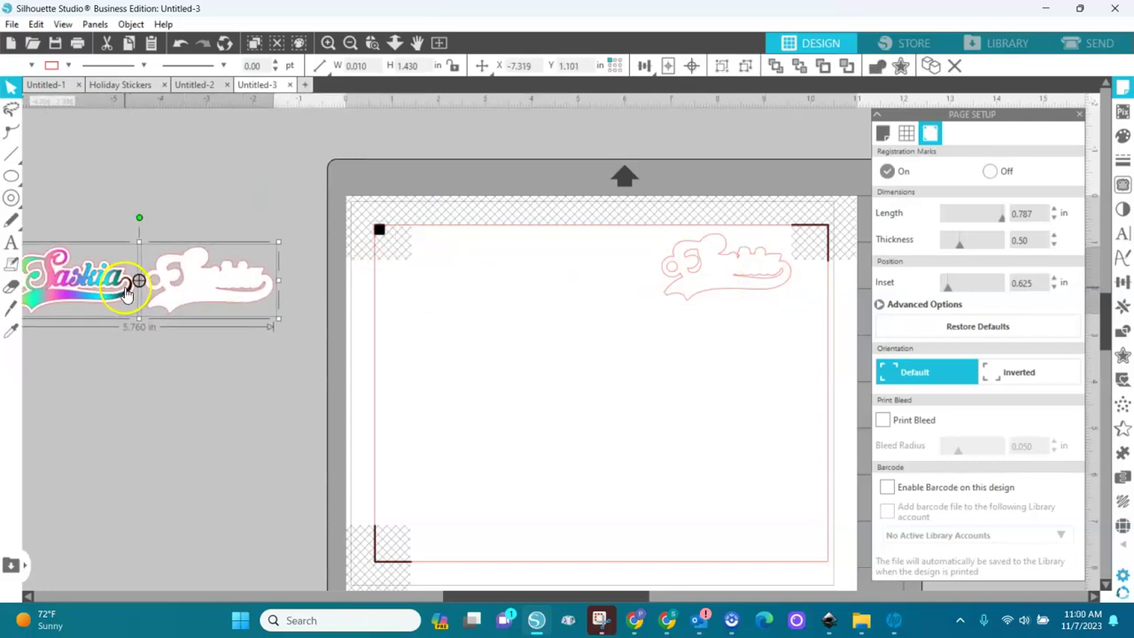
Step: Replicate the remaining outline with Fill Page to cover the printable area
{"action": "left_click", "coordinate": [699, 283]}
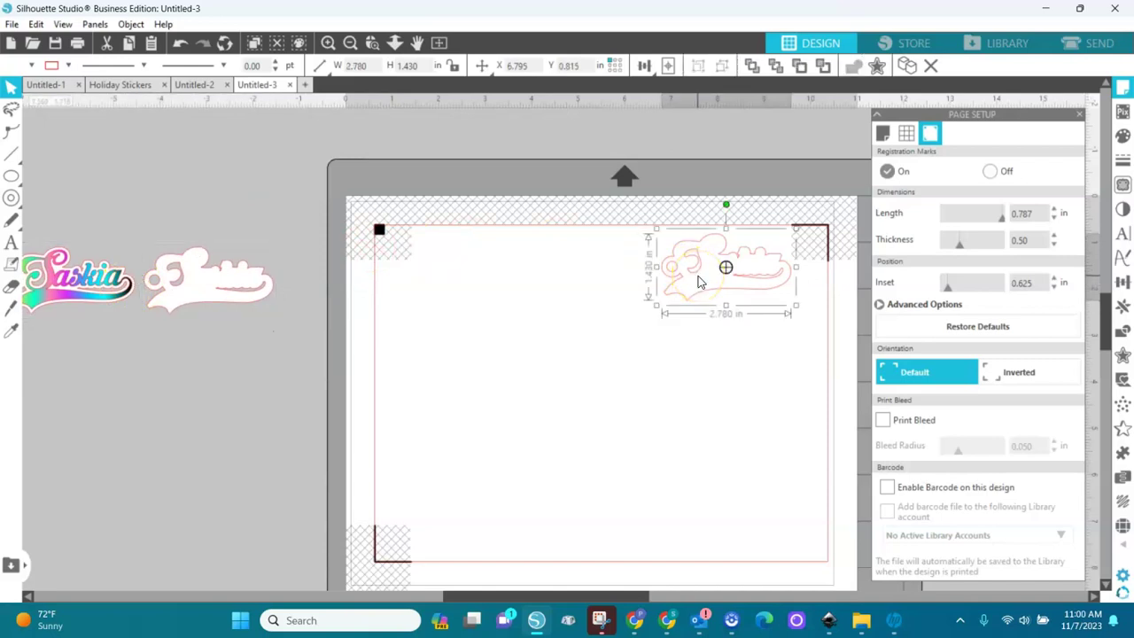
{"action": "left_click", "coordinate": [695, 257]}
{"action": "left_click", "coordinate": [1122, 310]}
{"action": "left_click", "coordinate": [978, 229]}
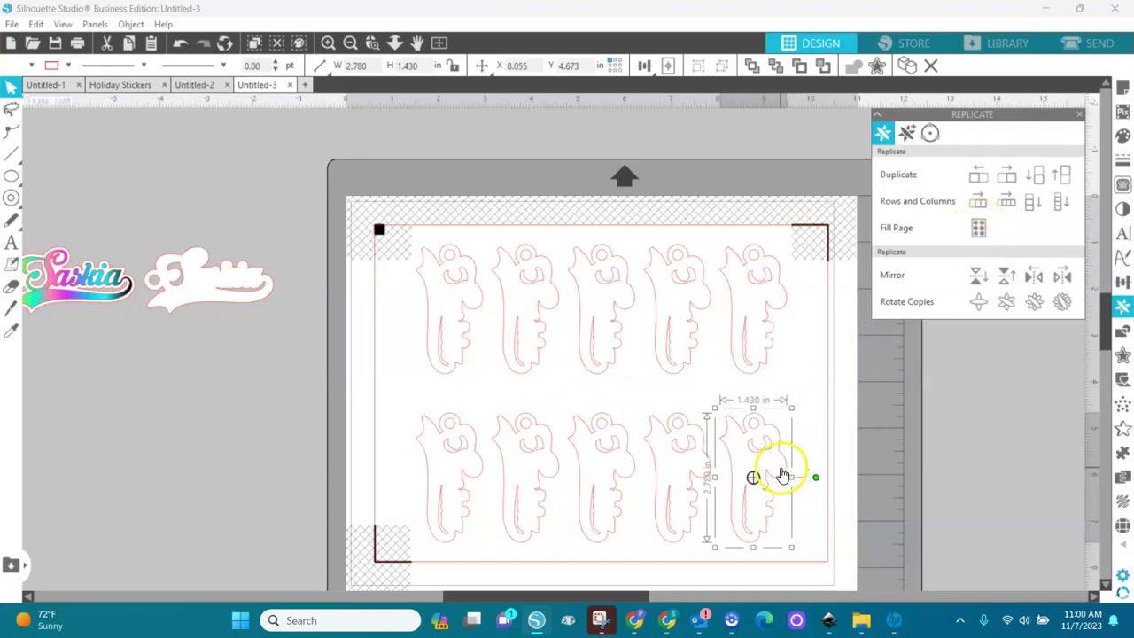
Step: Select all the replicated outlines and shift them right within the print border to free space along the left side
{"action": "left_click_drag", "start_coordinate": [380, 207], "coordinate": [852, 556]}
{"action": "left_click_drag", "start_coordinate": [762, 530], "coordinate": [795, 529]}
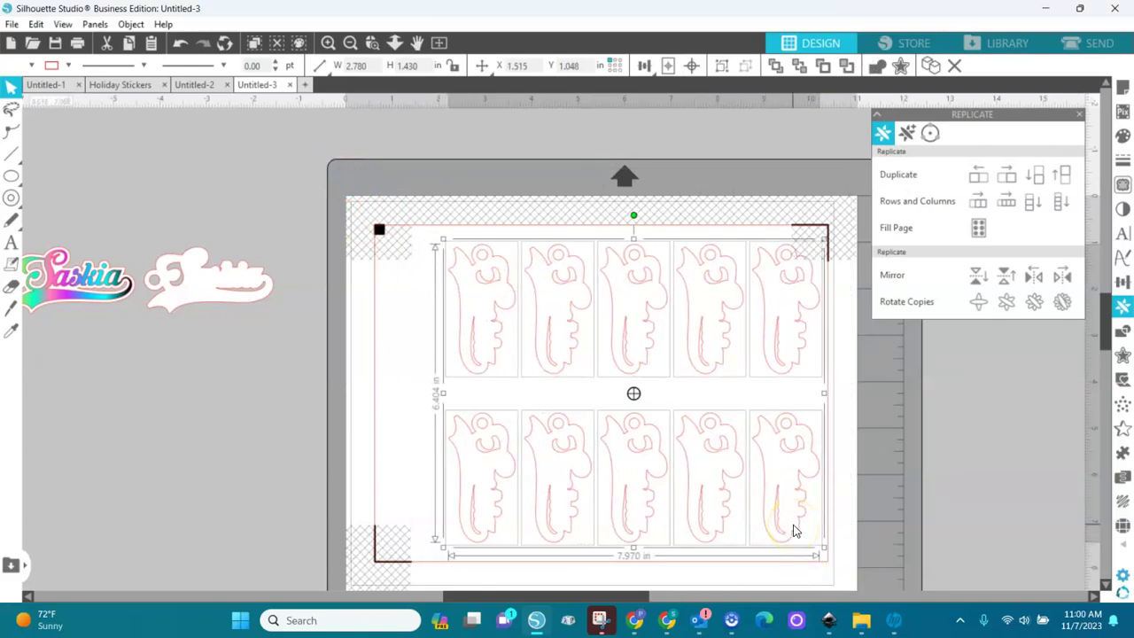
{"action": "left_click", "coordinate": [329, 417]}
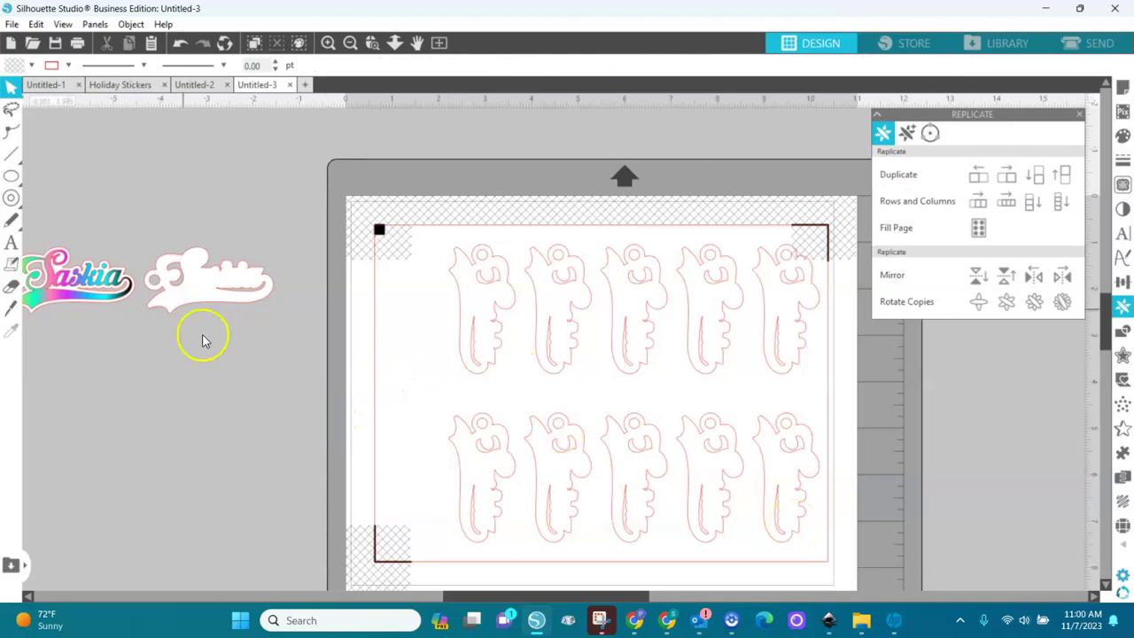
Step: Bring the gradient keychain back onto the page, rotate it about 90° clockwise and fit it left of the outline grid
{"action": "left_click_drag", "start_coordinate": [126, 299], "coordinate": [446, 403]}
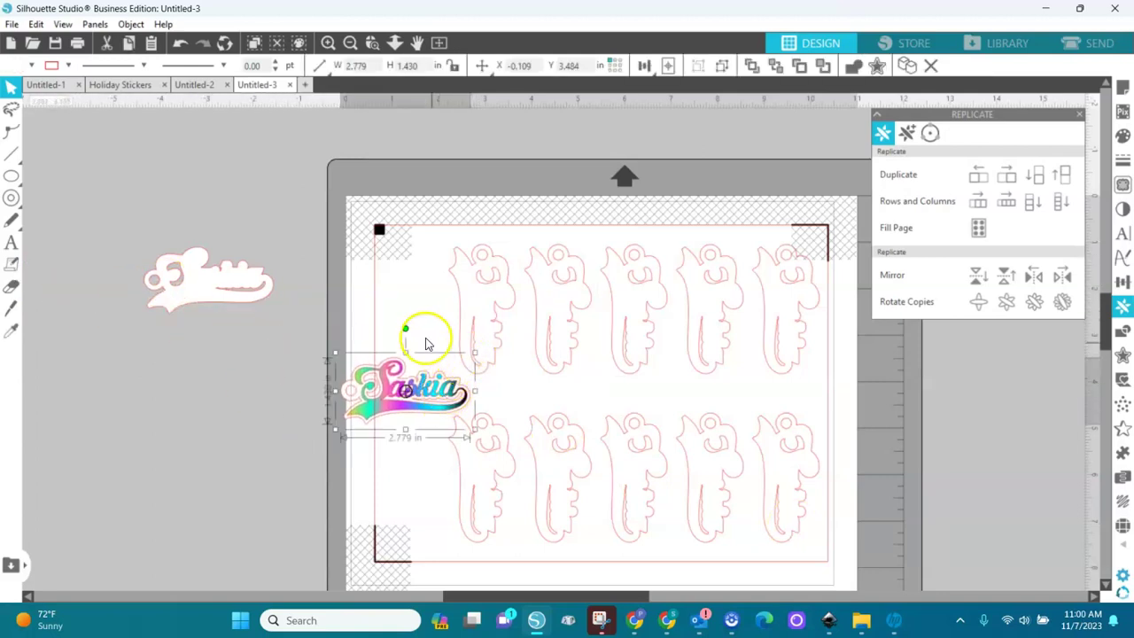
{"action": "left_click_drag", "start_coordinate": [403, 327], "coordinate": [495, 397]}
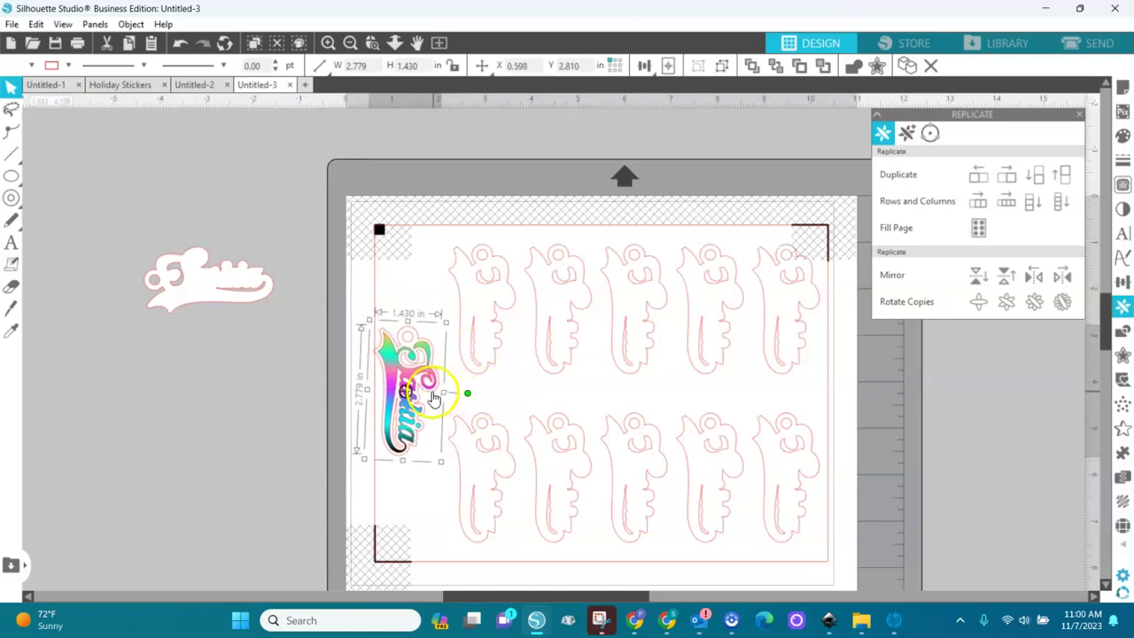
{"action": "left_click_drag", "start_coordinate": [418, 398], "coordinate": [431, 409]}
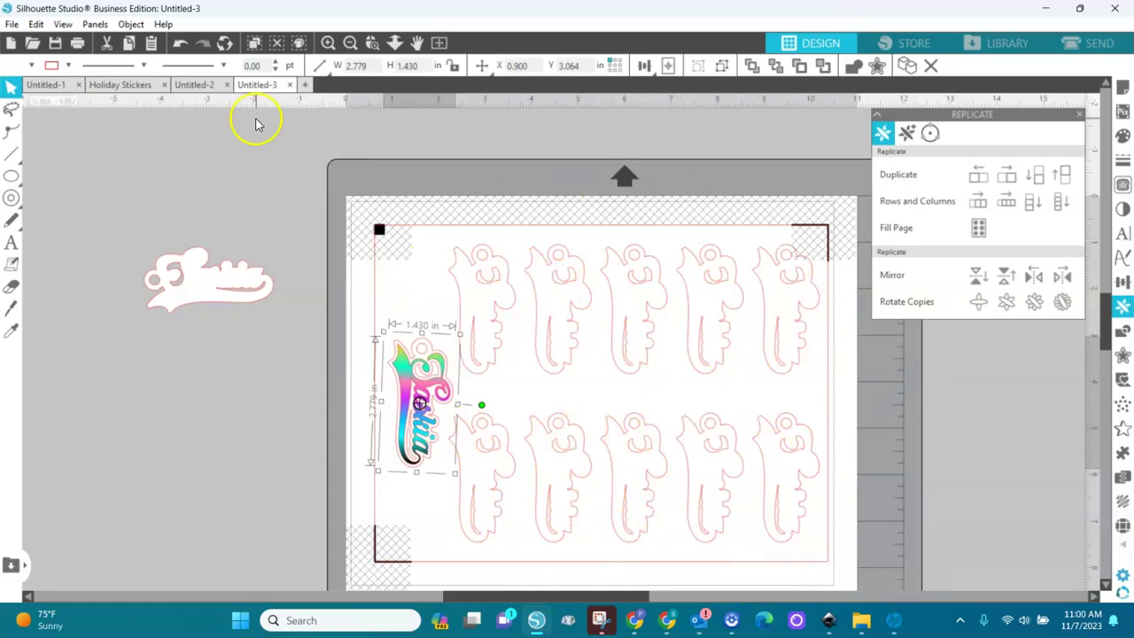
Step: Preview the page's print output with its registration marks, and close the preview without printing
{"action": "left_click", "coordinate": [11, 25]}
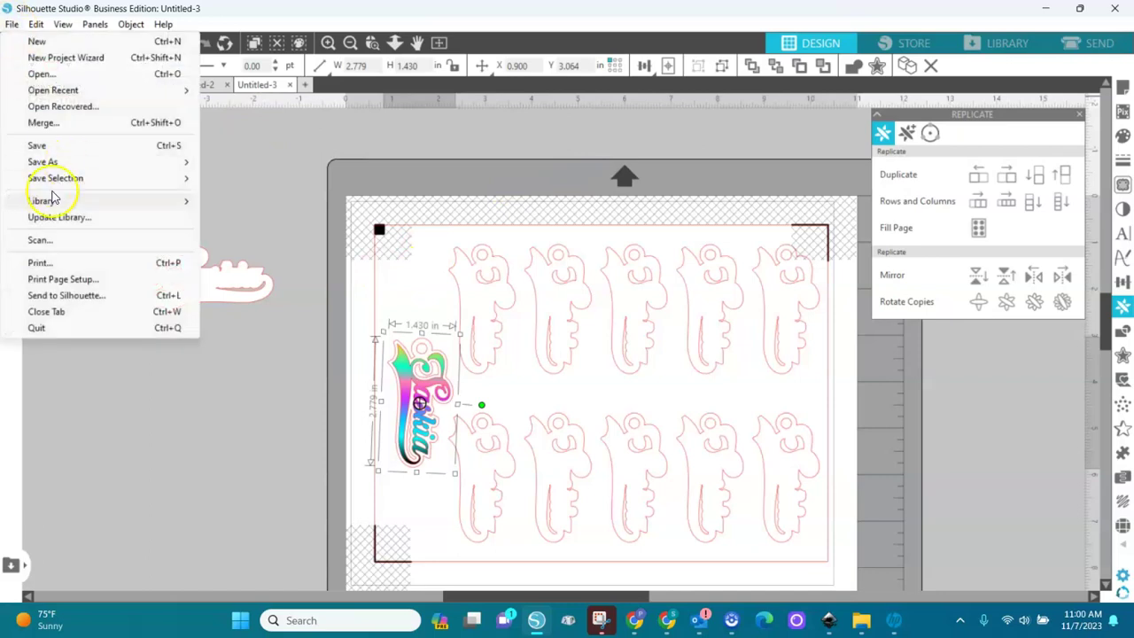
{"action": "left_click", "coordinate": [49, 260]}
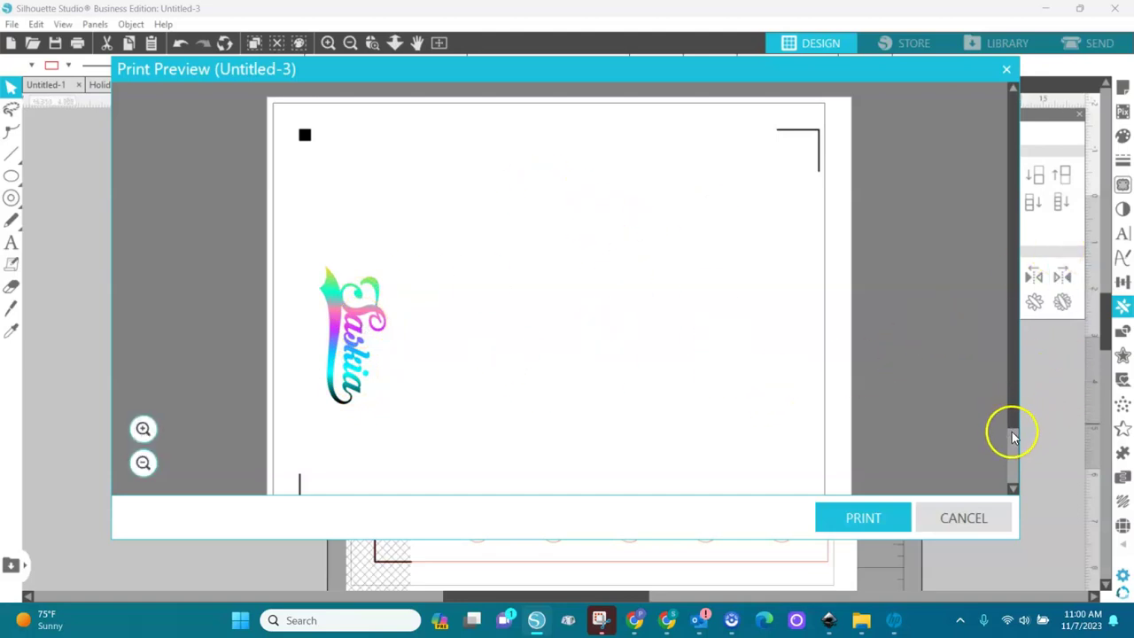
{"action": "scroll", "coordinate": [1013, 434], "scroll_direction": "down", "scroll_amount": 2}
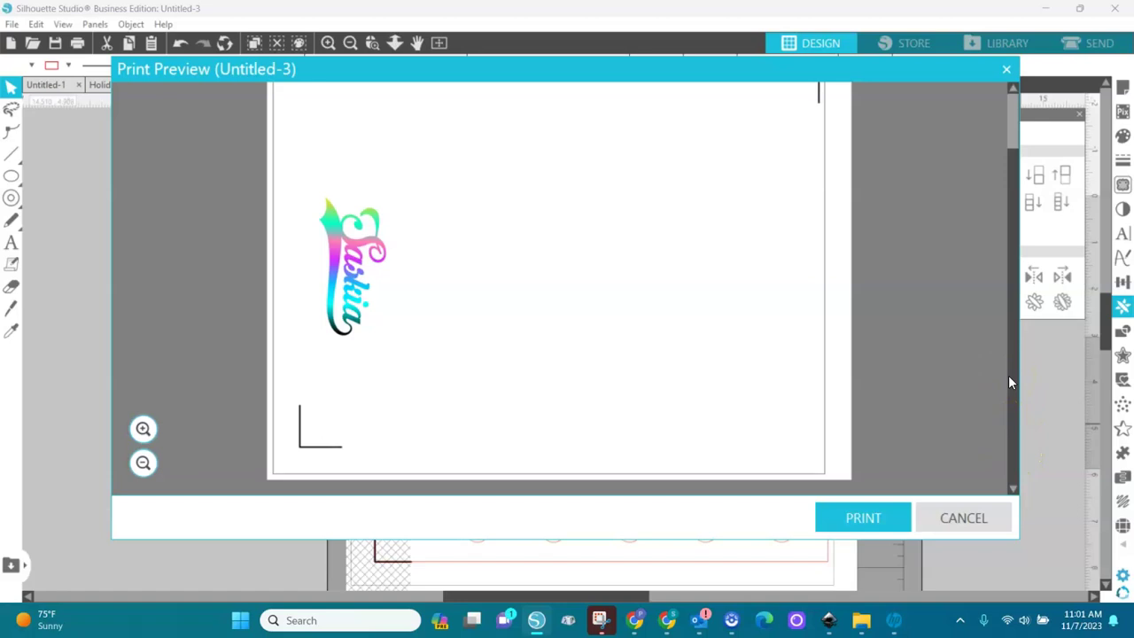
{"action": "left_click", "coordinate": [978, 519]}
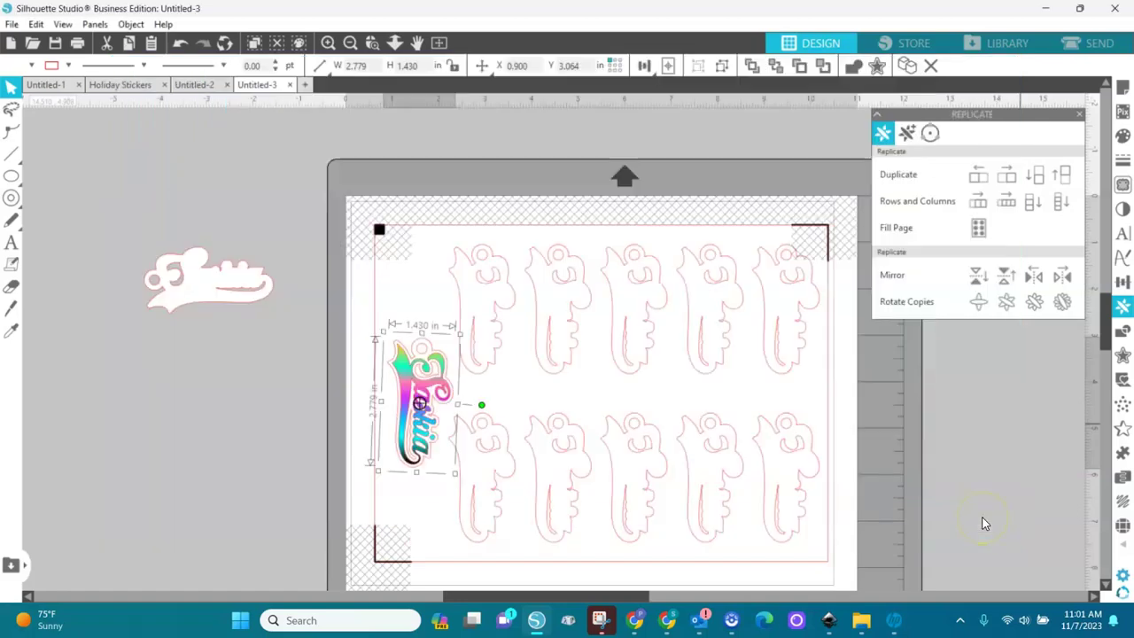
Step: Open the cut job setup and select all the keychain shapes on the page
{"action": "left_click", "coordinate": [1098, 45]}
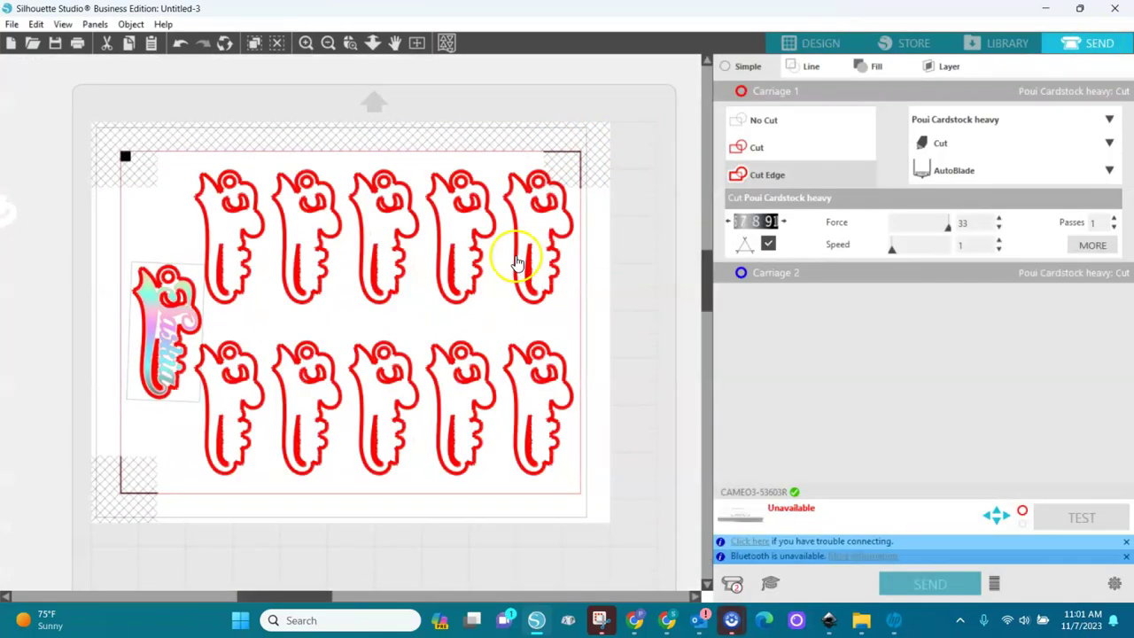
{"action": "left_click_drag", "start_coordinate": [633, 94], "coordinate": [105, 530]}
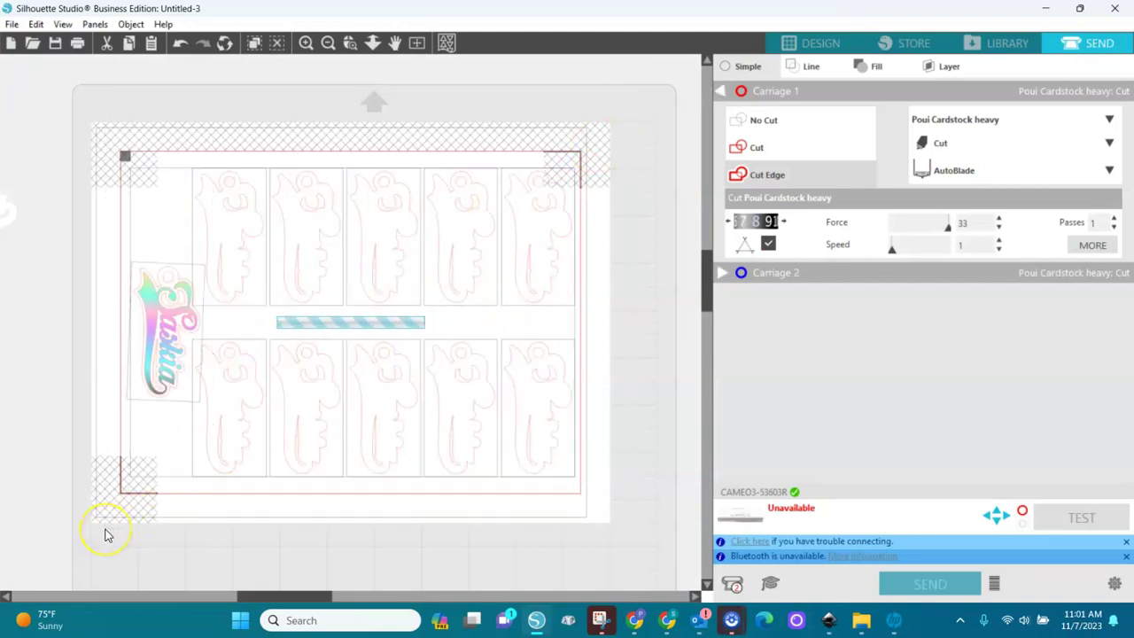